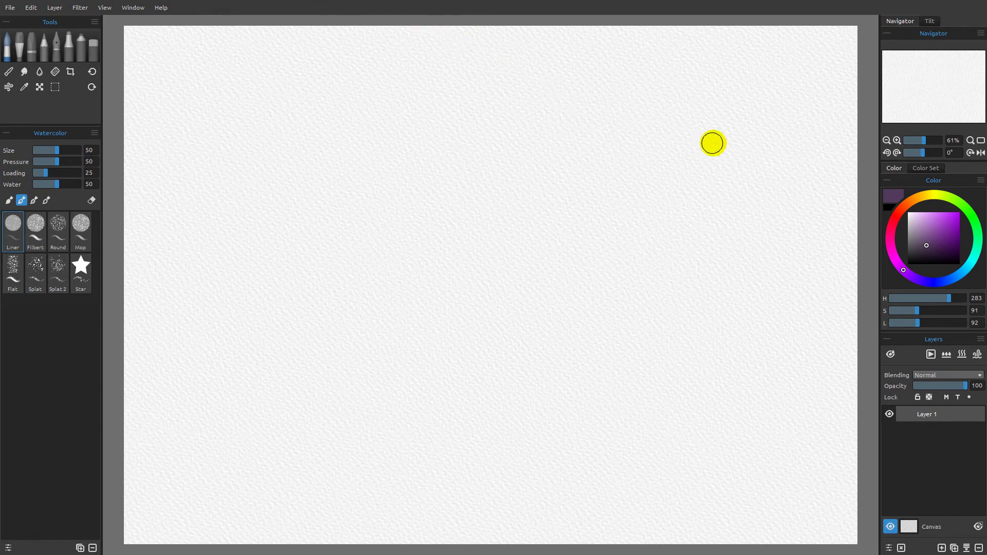
Show the Color Set swatches, float the panel over the canvas, enlarge it and adjust the swatch/set split.
{"action": "left_click", "coordinate": [930, 173]}
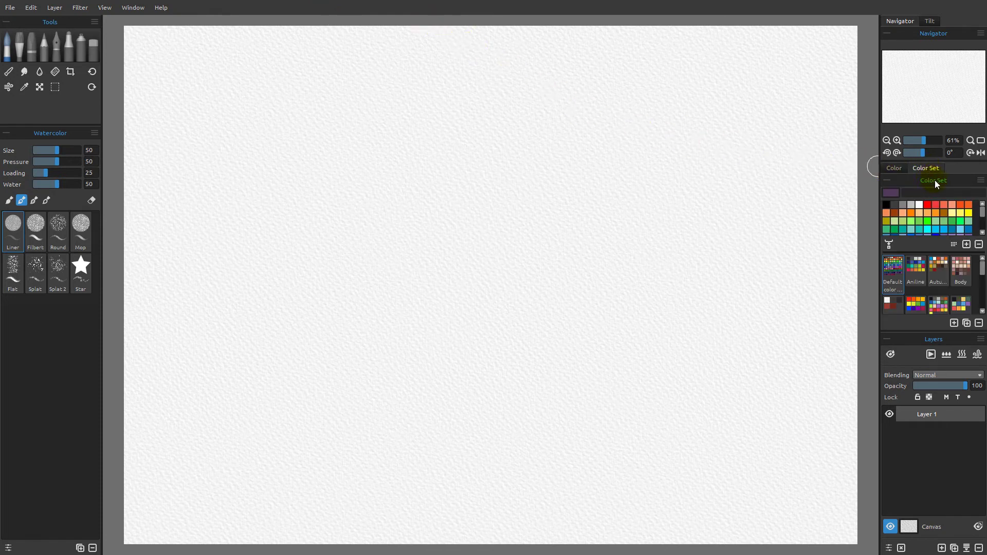
{"action": "left_click_drag", "start_coordinate": [935, 180], "coordinate": [538, 178]}
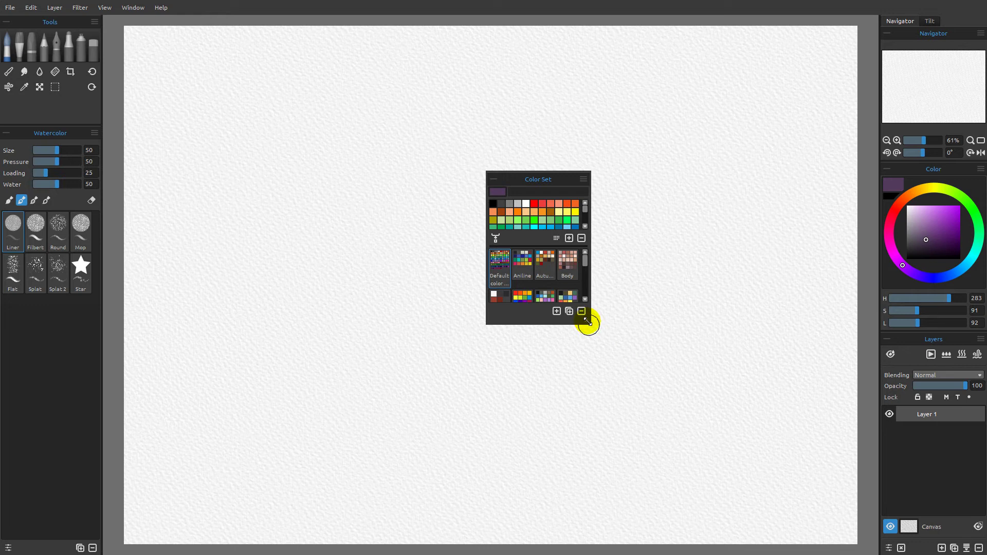
{"action": "left_click_drag", "start_coordinate": [587, 322], "coordinate": [670, 483]}
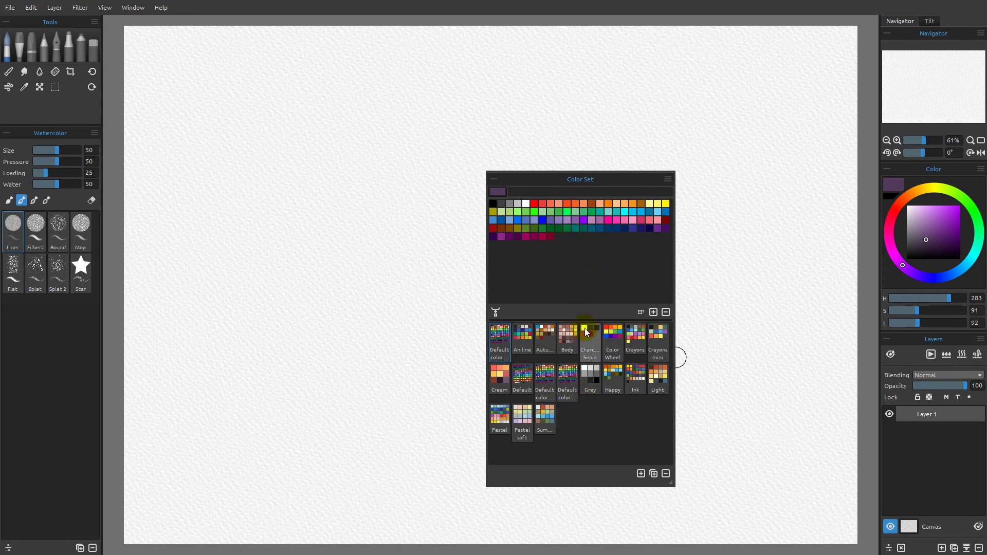
{"action": "left_click_drag", "start_coordinate": [575, 319], "coordinate": [567, 338]}
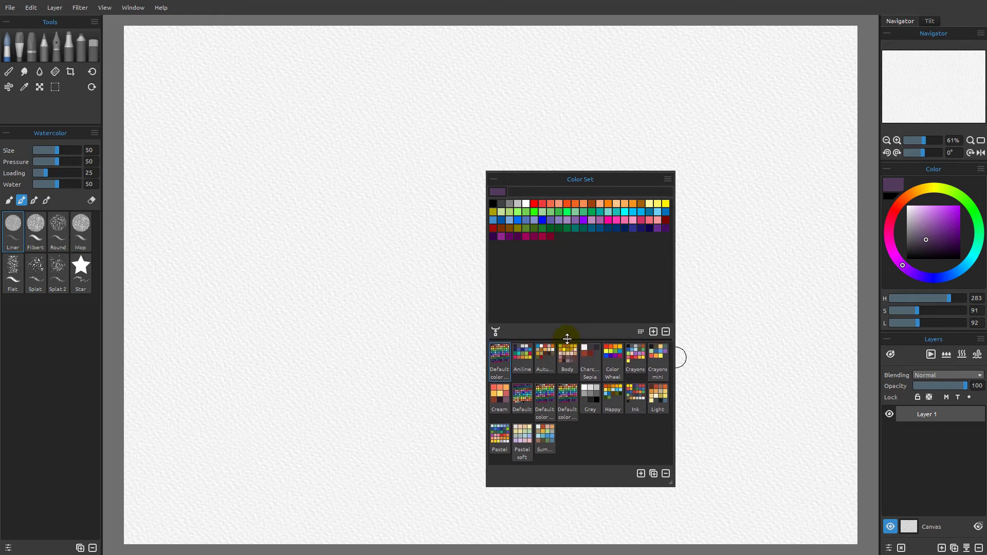
{"action": "left_click", "coordinate": [521, 357]}
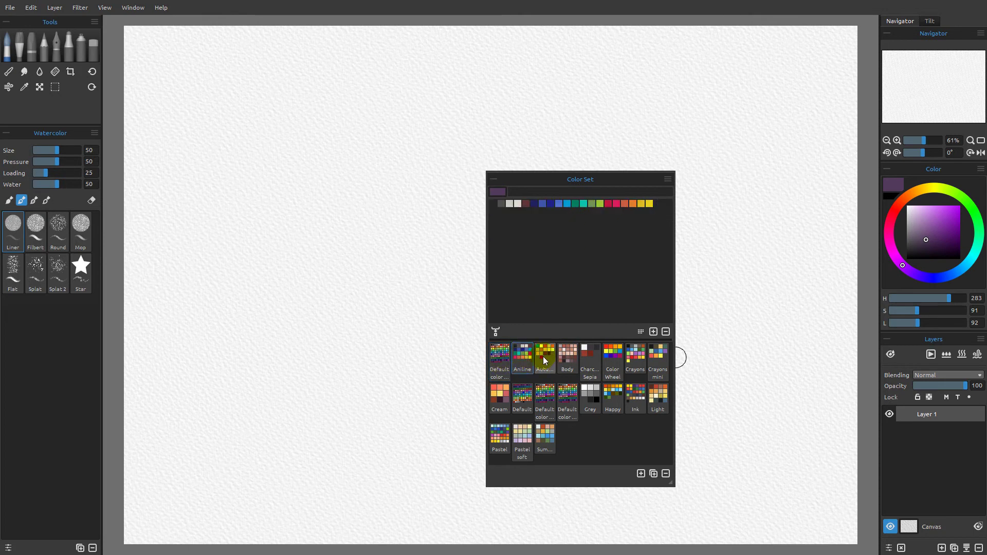
{"action": "left_click", "coordinate": [544, 358]}
{"action": "left_click", "coordinate": [572, 356]}
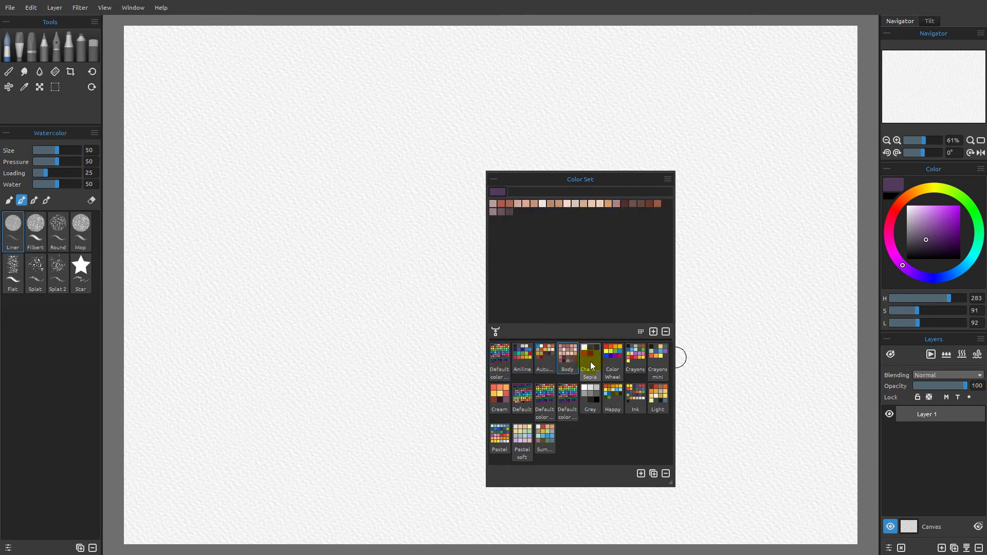
{"action": "left_click", "coordinate": [590, 361]}
{"action": "left_click", "coordinate": [611, 362]}
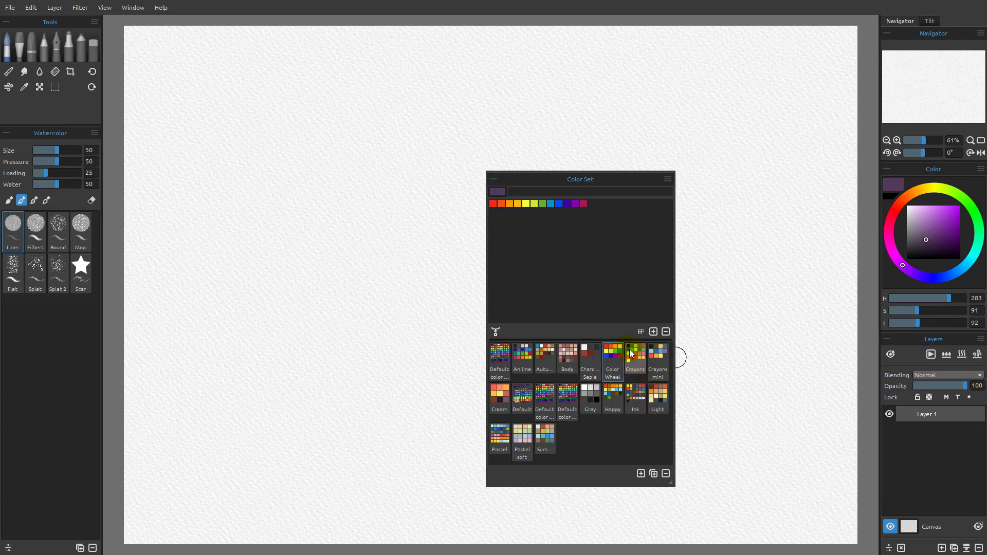
{"action": "left_click", "coordinate": [632, 354]}
{"action": "left_click", "coordinate": [656, 376]}
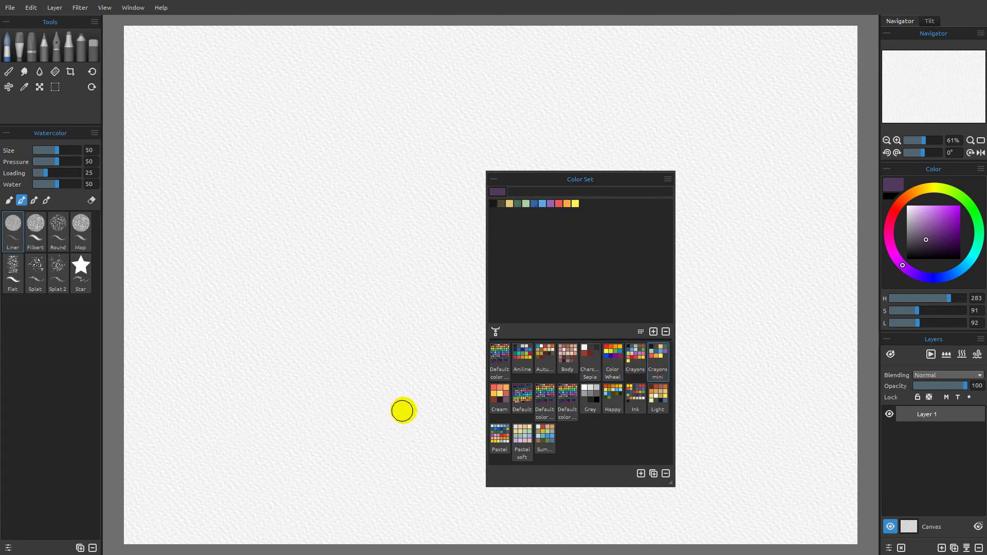
{"action": "left_click", "coordinate": [498, 360]}
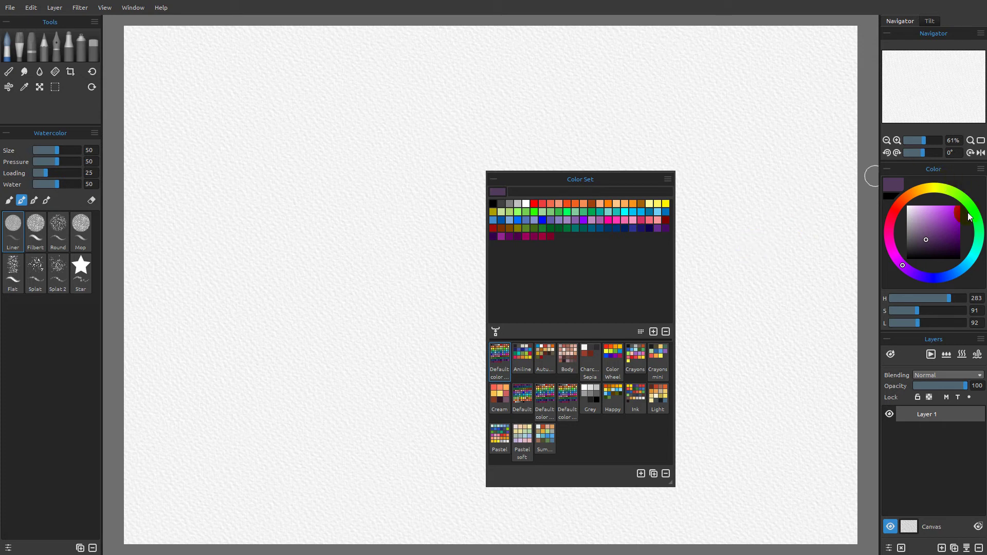
Check the colour picker, then shift the hue from purple to a teal at H 185.
{"action": "left_click", "coordinate": [497, 191]}
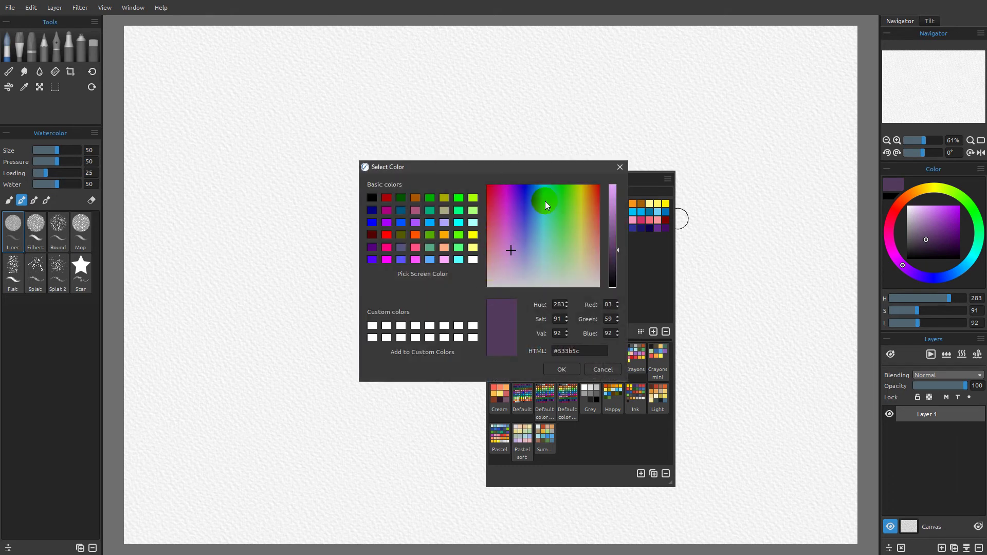
{"action": "left_click", "coordinate": [620, 167]}
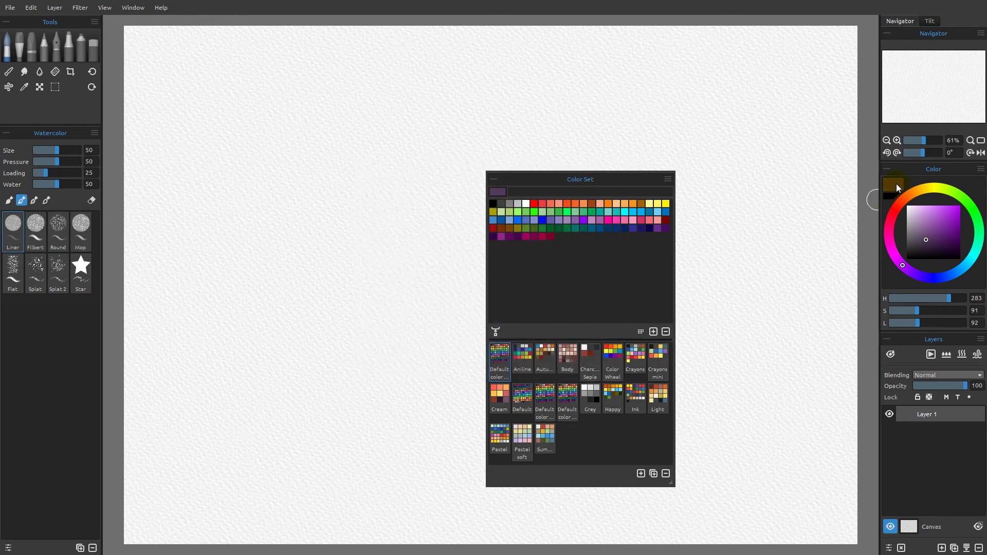
{"action": "left_click", "coordinate": [894, 184]}
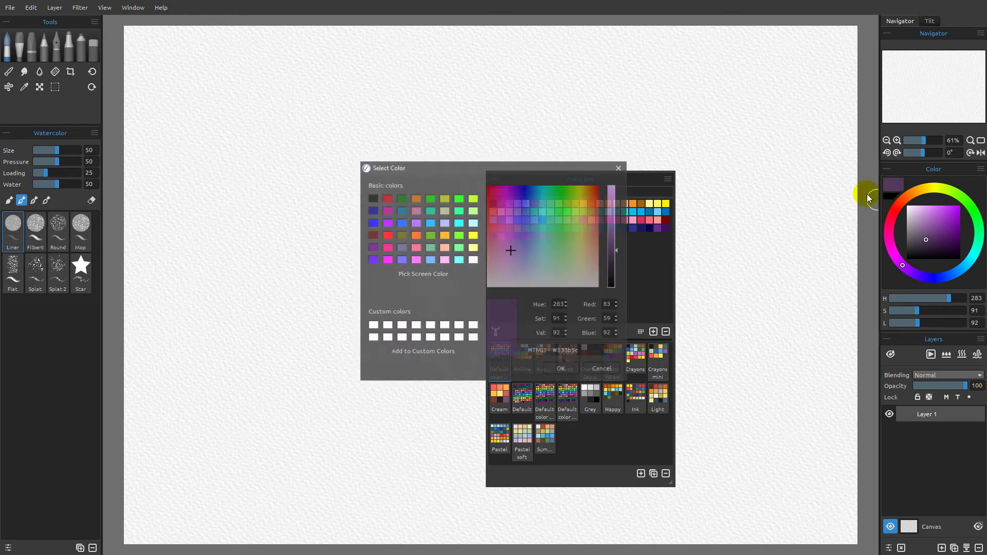
{"action": "left_click", "coordinate": [619, 167]}
{"action": "left_click_drag", "start_coordinate": [937, 274], "coordinate": [971, 259]}
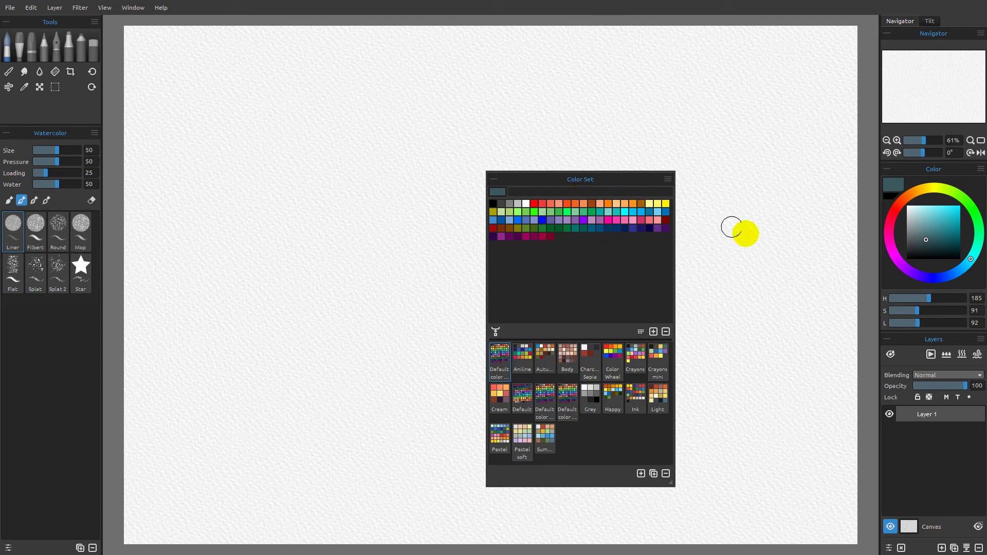
Pause the paint flow and paint blue-grey, red and green test strokes in a diagonal band.
{"action": "left_click", "coordinate": [930, 354]}
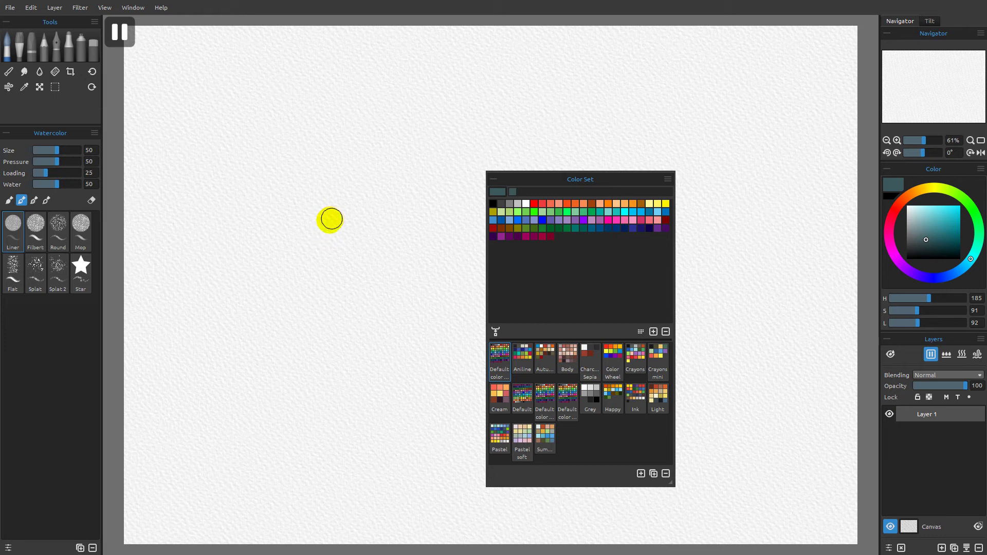
{"action": "mouse_move", "coordinate": [330, 218]}
{"action": "left_mouse_down"}
{"action": "mouse_move", "coordinate": [298, 293]}
{"action": "mouse_move", "coordinate": [328, 239]}
{"action": "mouse_move", "coordinate": [311, 313]}
{"action": "left_mouse_up"}
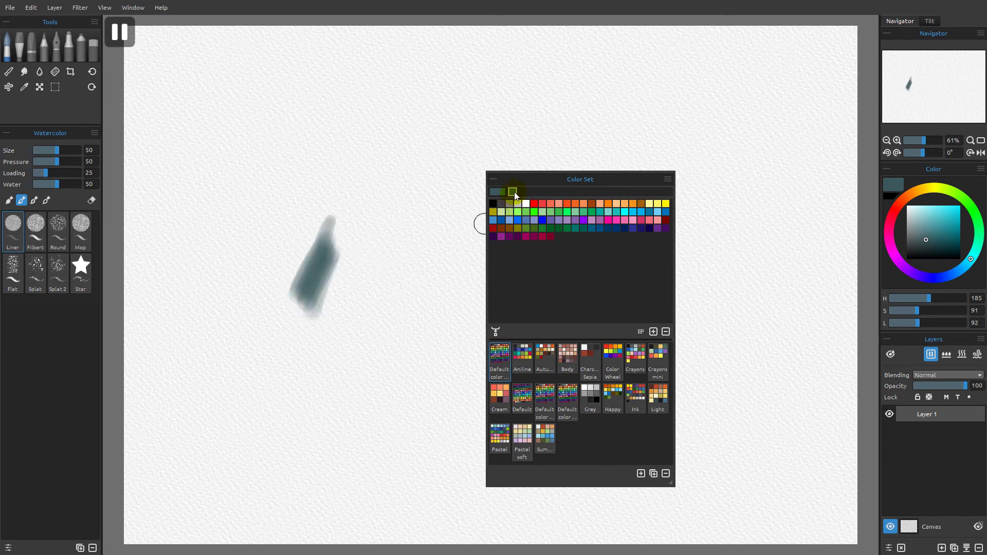
{"action": "left_click", "coordinate": [533, 202]}
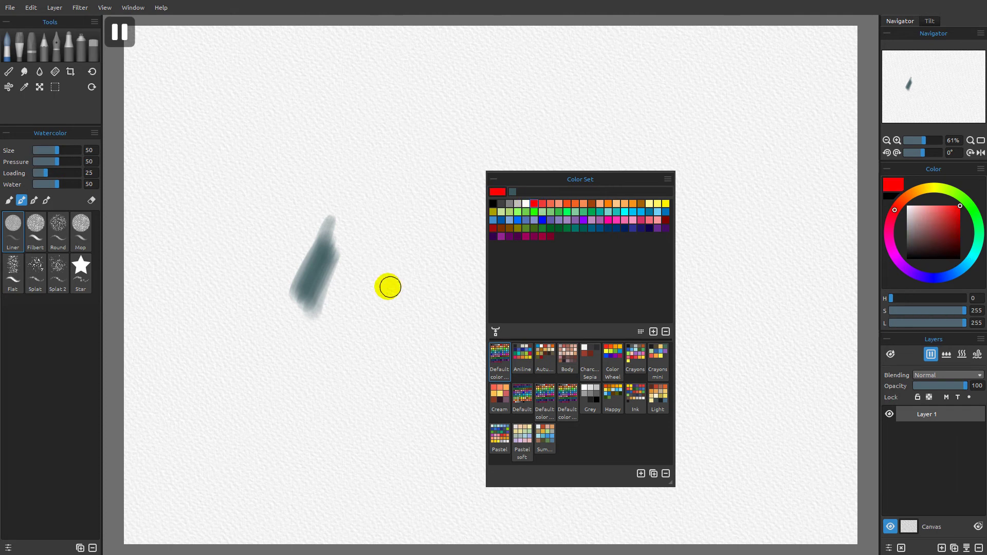
{"action": "mouse_move", "coordinate": [362, 253]}
{"action": "left_mouse_down"}
{"action": "mouse_move", "coordinate": [327, 309]}
{"action": "mouse_move", "coordinate": [344, 252]}
{"action": "mouse_move", "coordinate": [328, 260]}
{"action": "mouse_move", "coordinate": [359, 257]}
{"action": "left_mouse_up"}
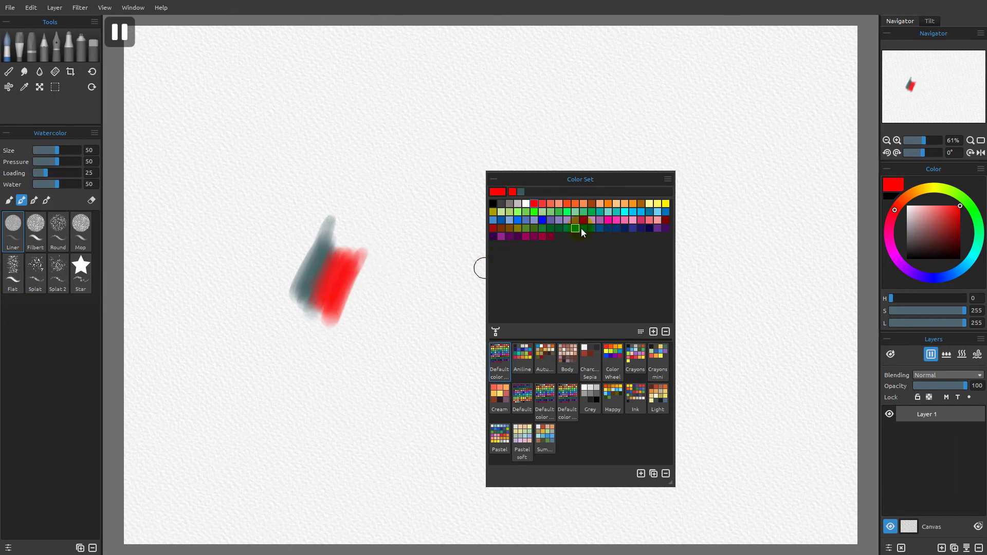
{"action": "left_click", "coordinate": [567, 211]}
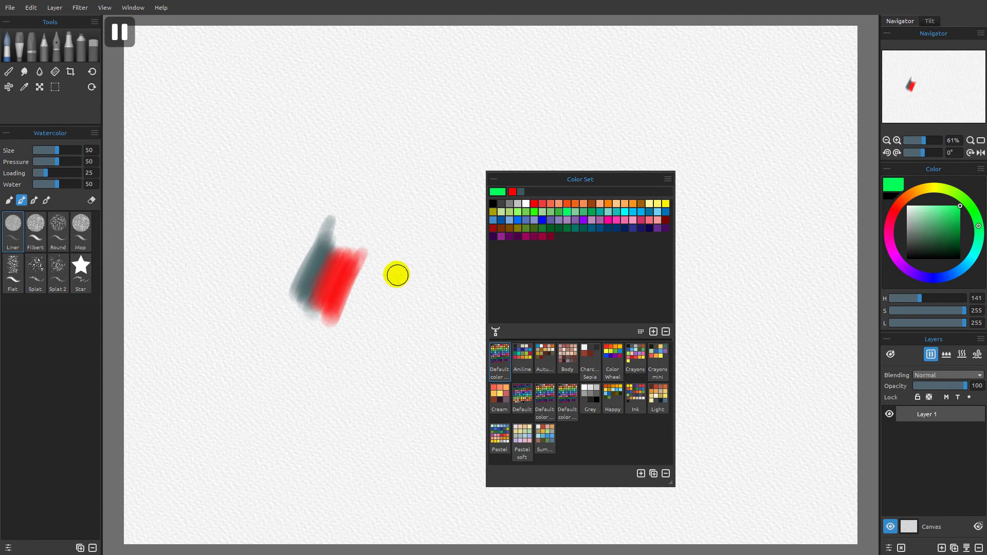
{"action": "mouse_move", "coordinate": [396, 273]}
{"action": "left_mouse_down"}
{"action": "mouse_move", "coordinate": [387, 267]}
{"action": "mouse_move", "coordinate": [362, 303]}
{"action": "mouse_move", "coordinate": [350, 278]}
{"action": "mouse_move", "coordinate": [401, 297]}
{"action": "mouse_move", "coordinate": [388, 292]}
{"action": "mouse_move", "coordinate": [423, 293]}
{"action": "mouse_move", "coordinate": [403, 311]}
{"action": "mouse_move", "coordinate": [436, 326]}
{"action": "left_mouse_up"}
Switch to the Autumn colour set and paint with its reddish and dark brown colours.
{"action": "left_click", "coordinate": [546, 359]}
{"action": "left_click", "coordinate": [508, 204]}
{"action": "left_click", "coordinate": [599, 203]}
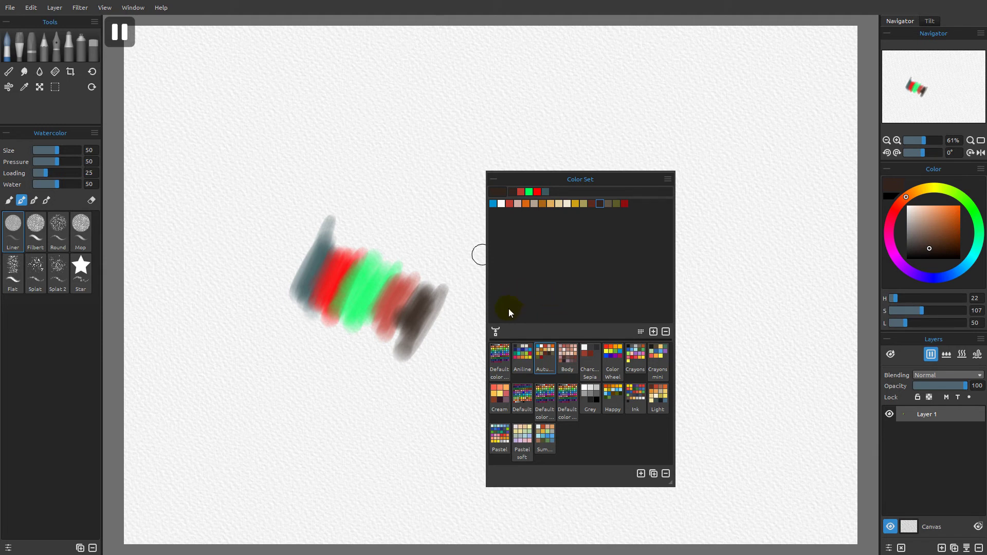
Turn on collecting last used colours, switch to Crayons mini, and paint a dark downward stroke.
{"action": "left_click", "coordinate": [496, 332]}
{"action": "left_click", "coordinate": [661, 356]}
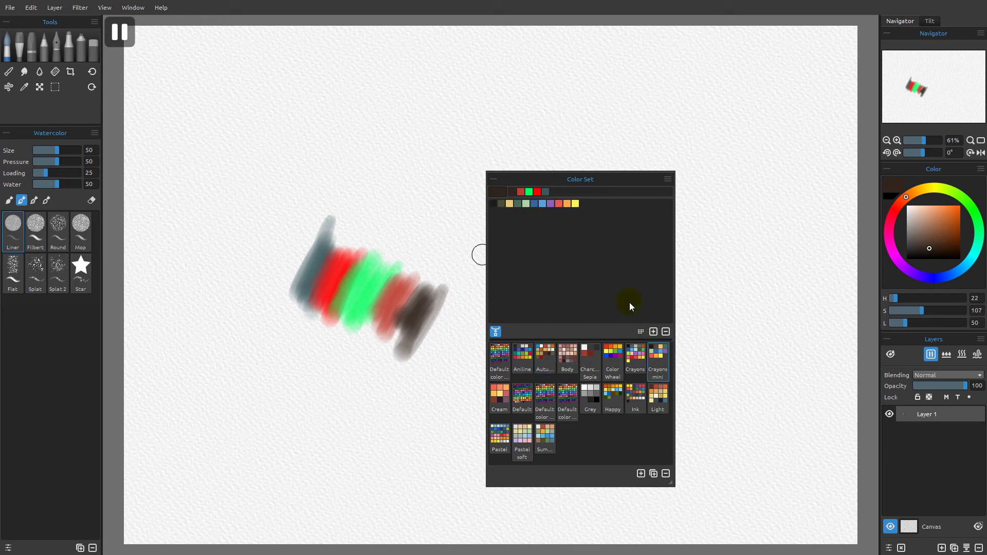
{"action": "left_click", "coordinate": [550, 204]}
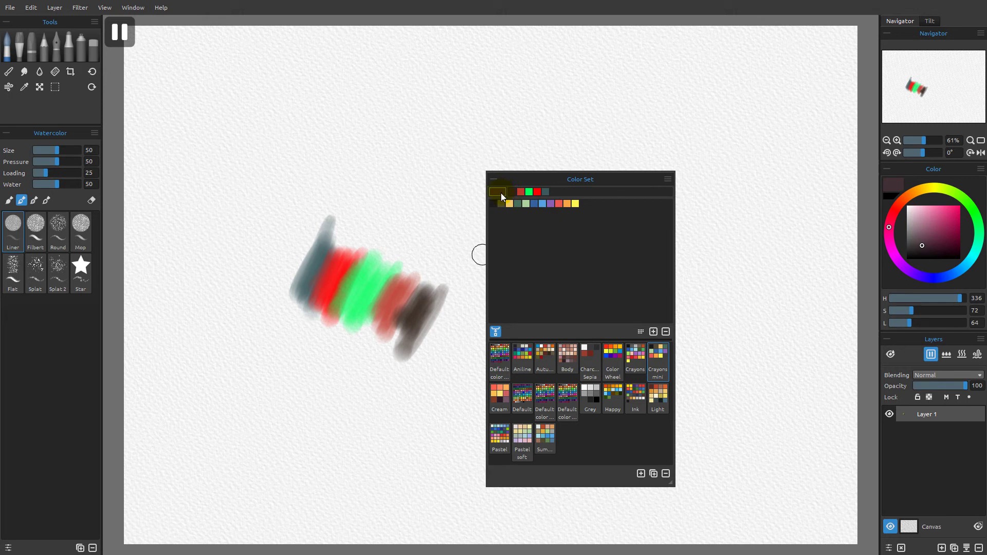
{"action": "mouse_move", "coordinate": [453, 308]}
{"action": "left_mouse_down"}
{"action": "mouse_move", "coordinate": [427, 378]}
{"action": "mouse_move", "coordinate": [440, 388]}
{"action": "mouse_move", "coordinate": [445, 427]}
{"action": "mouse_move", "coordinate": [445, 403]}
{"action": "mouse_move", "coordinate": [467, 414]}
{"action": "mouse_move", "coordinate": [465, 476]}
{"action": "left_mouse_up"}
Paint a second row of purple, mauve, pink and rose strokes running leftward.
{"action": "left_click", "coordinate": [553, 206]}
{"action": "left_click", "coordinate": [551, 203]}
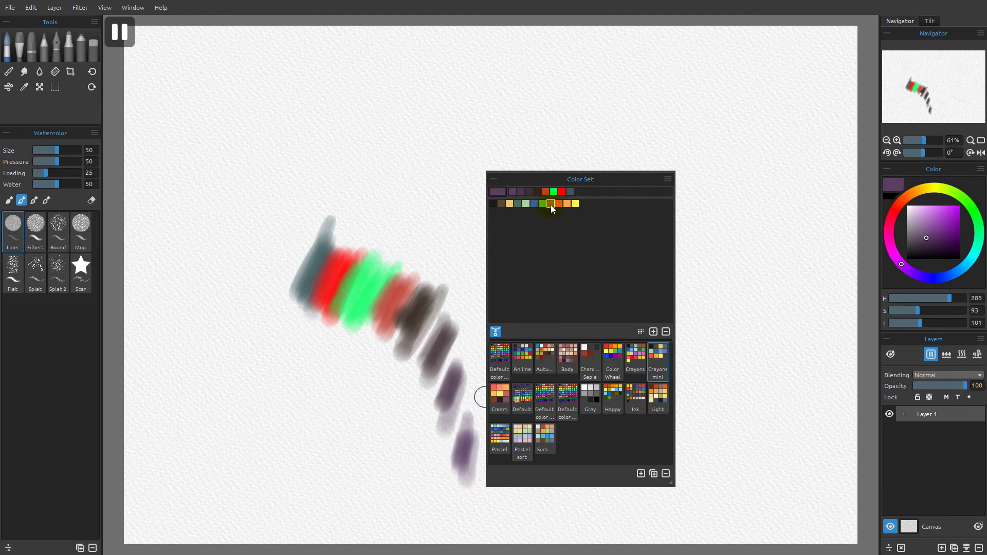
{"action": "left_click", "coordinate": [551, 203]}
{"action": "mouse_move", "coordinate": [409, 411]}
{"action": "left_mouse_down"}
{"action": "mouse_move", "coordinate": [397, 452]}
{"action": "mouse_move", "coordinate": [417, 480]}
{"action": "left_mouse_up"}
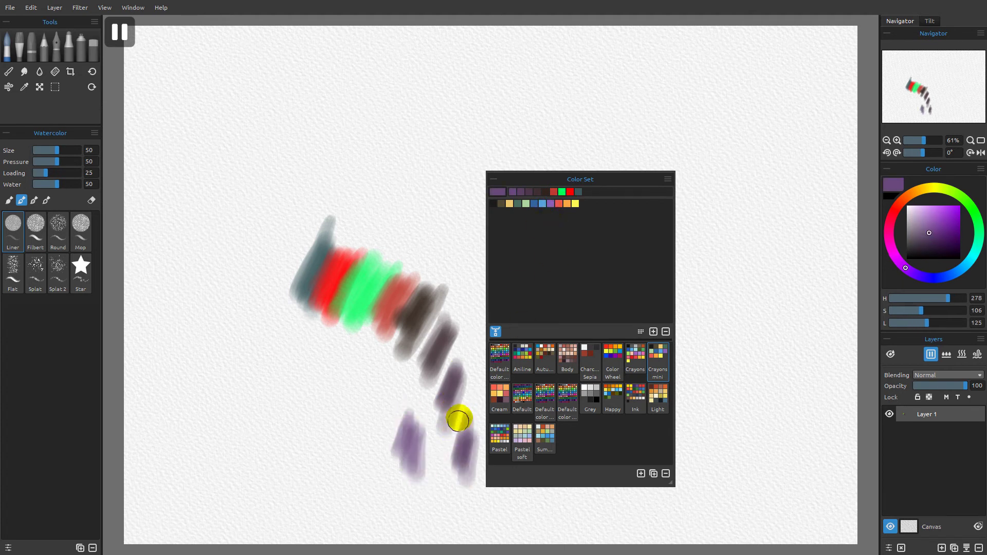
{"action": "left_click", "coordinate": [559, 205]}
{"action": "mouse_move", "coordinate": [409, 383]}
{"action": "left_mouse_down"}
{"action": "mouse_move", "coordinate": [388, 399]}
{"action": "mouse_move", "coordinate": [372, 436]}
{"action": "left_mouse_up"}
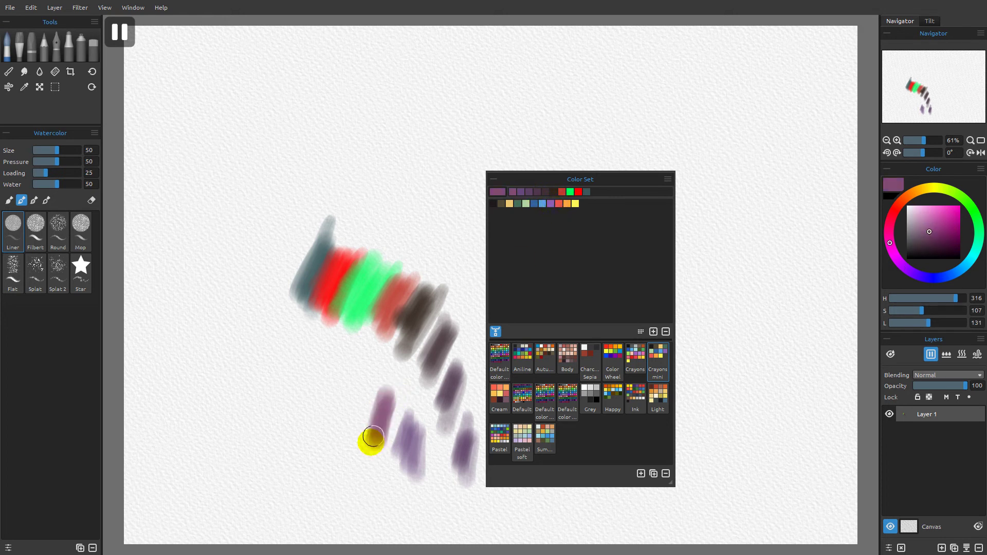
{"action": "left_click", "coordinate": [559, 205]}
{"action": "left_click_drag", "start_coordinate": [359, 374], "coordinate": [353, 408]}
{"action": "left_click", "coordinate": [558, 205]}
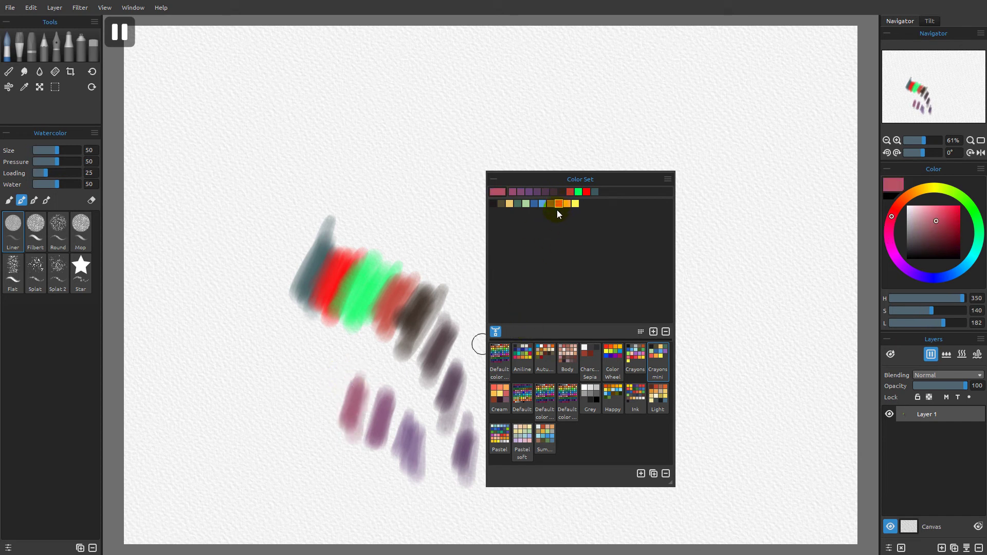
{"action": "mouse_move", "coordinate": [315, 374]}
{"action": "left_mouse_down"}
{"action": "mouse_move", "coordinate": [333, 378]}
{"action": "mouse_move", "coordinate": [323, 427]}
{"action": "left_mouse_up"}
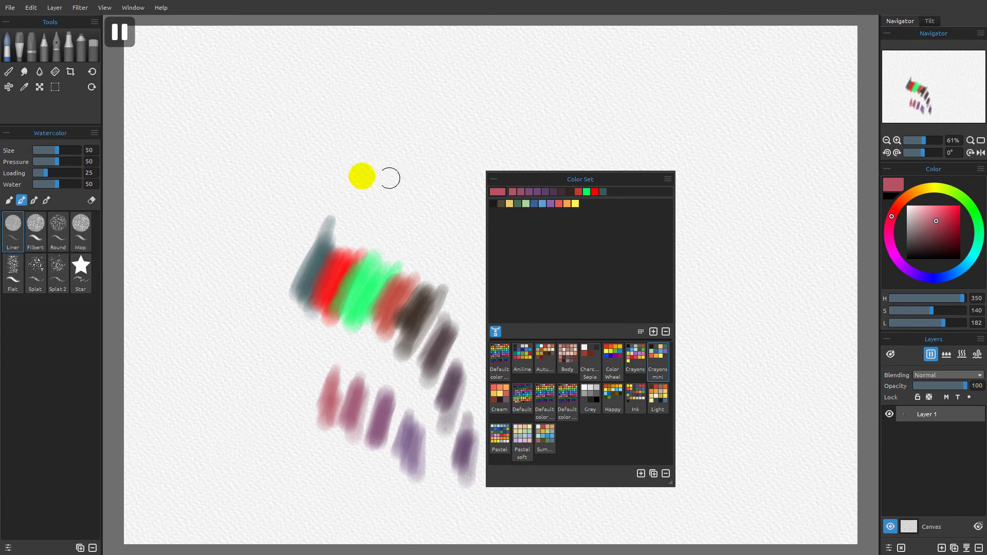
Review the Color page in Preferences, cancel without changes, then switch to the Summer colour set.
{"action": "left_click", "coordinate": [11, 8]}
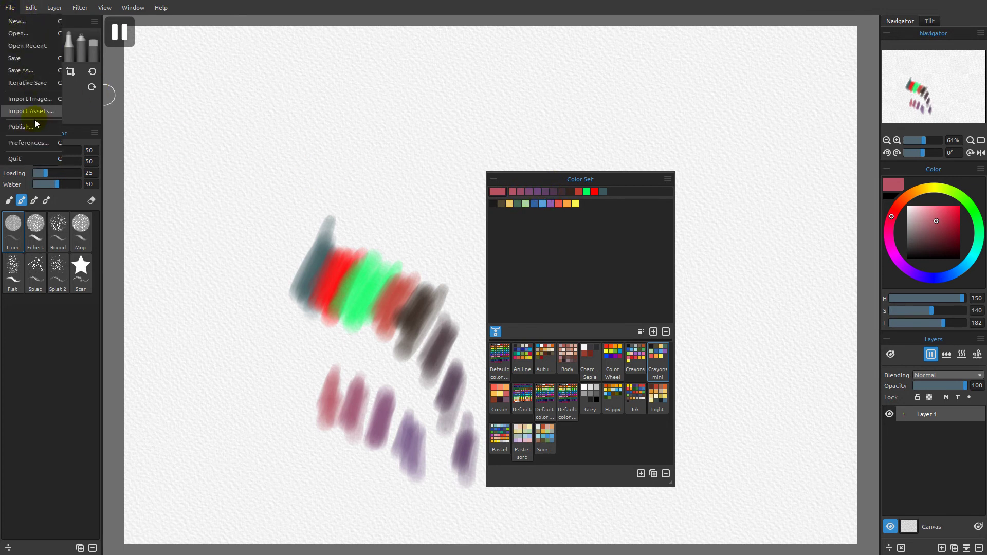
{"action": "left_click", "coordinate": [29, 142]}
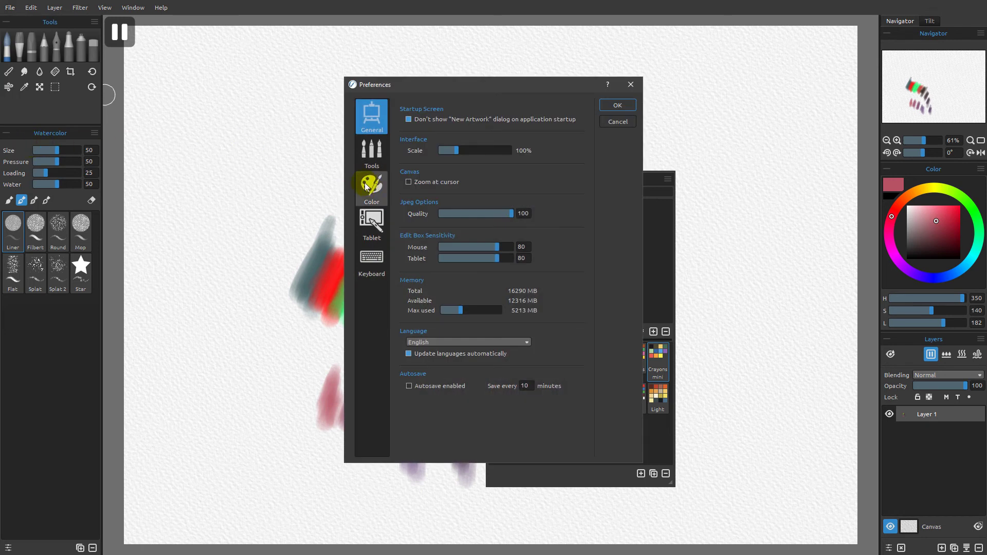
{"action": "left_click", "coordinate": [368, 186]}
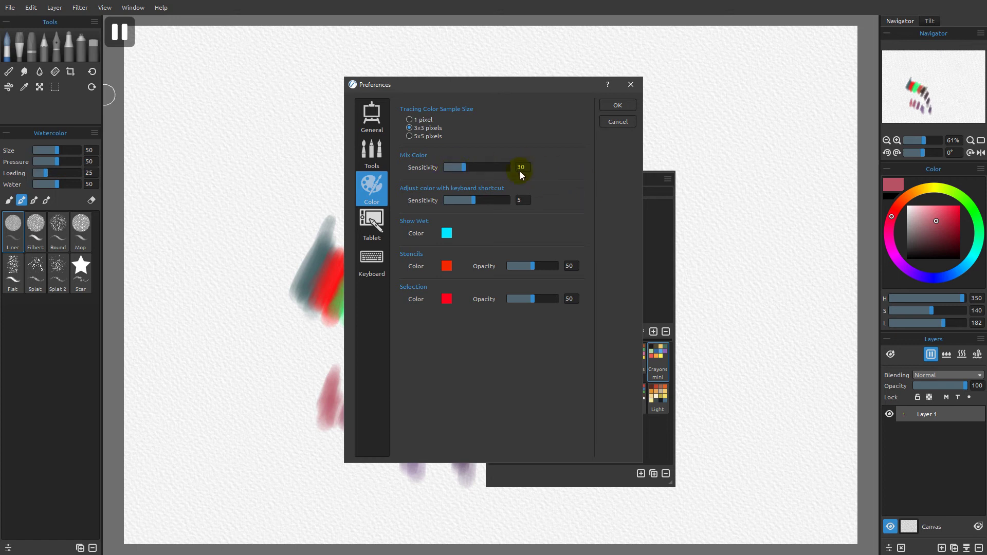
{"action": "left_click", "coordinate": [616, 121]}
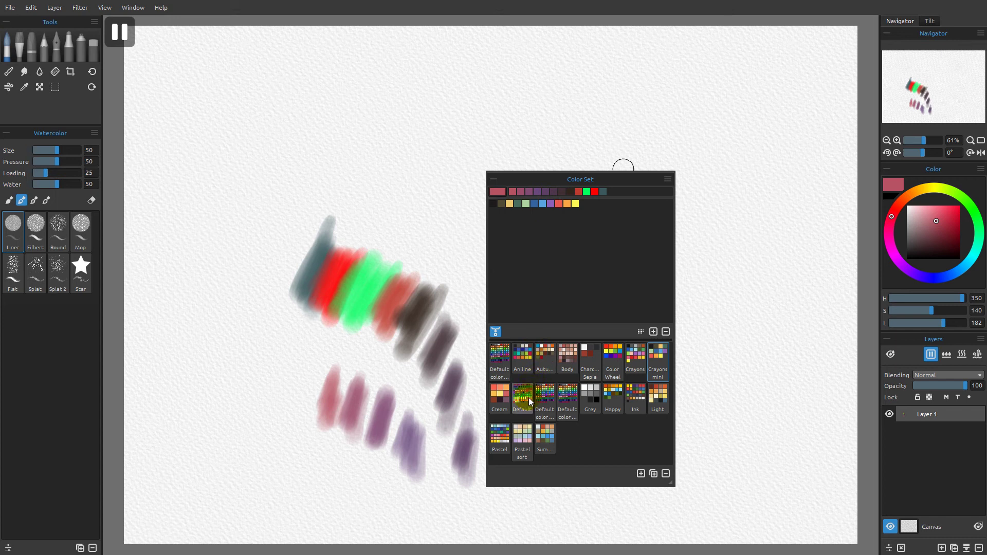
{"action": "left_click", "coordinate": [545, 436]}
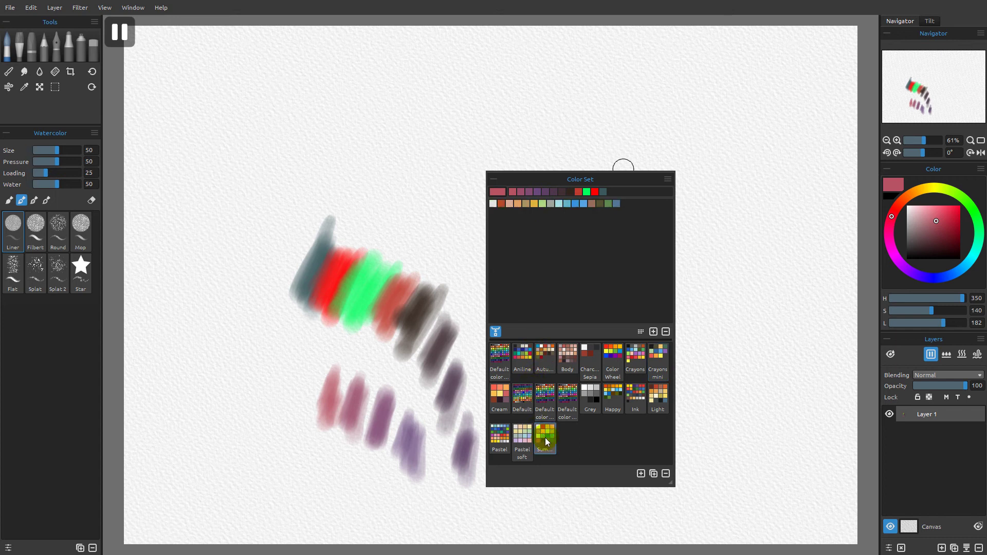
Paint four pink strokes, from pink to pale pink and a redder pink, at the left.
{"action": "left_click", "coordinate": [493, 204]}
{"action": "left_click_drag", "start_coordinate": [314, 355], "coordinate": [288, 425]}
{"action": "left_click", "coordinate": [493, 204]}
{"action": "left_click_drag", "start_coordinate": [283, 339], "coordinate": [260, 405]}
{"action": "left_click", "coordinate": [495, 204]}
{"action": "left_click_drag", "start_coordinate": [252, 311], "coordinate": [221, 370]}
{"action": "left_click", "coordinate": [592, 204]}
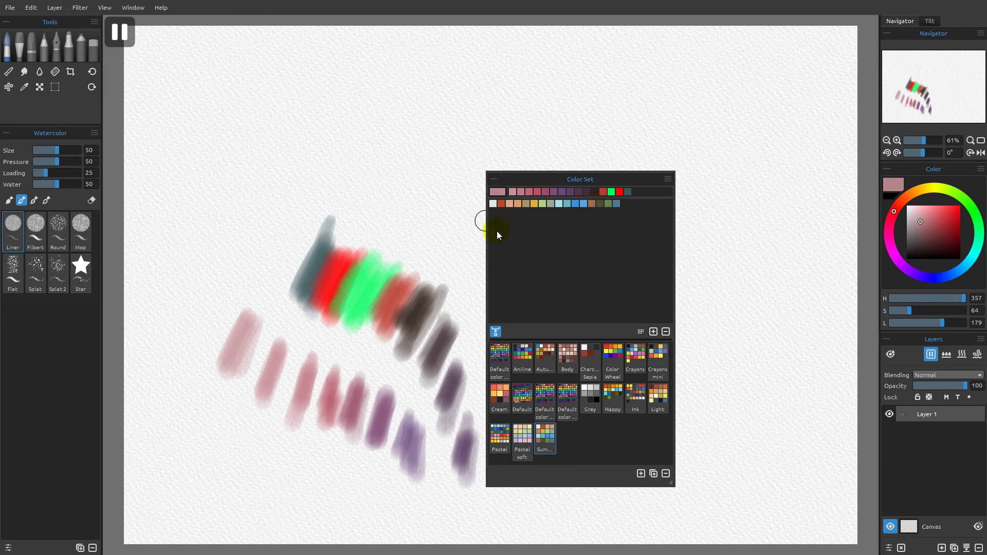
{"action": "mouse_move", "coordinate": [235, 279]}
{"action": "left_mouse_down"}
{"action": "mouse_move", "coordinate": [246, 236]}
{"action": "mouse_move", "coordinate": [249, 268]}
{"action": "left_mouse_up"}
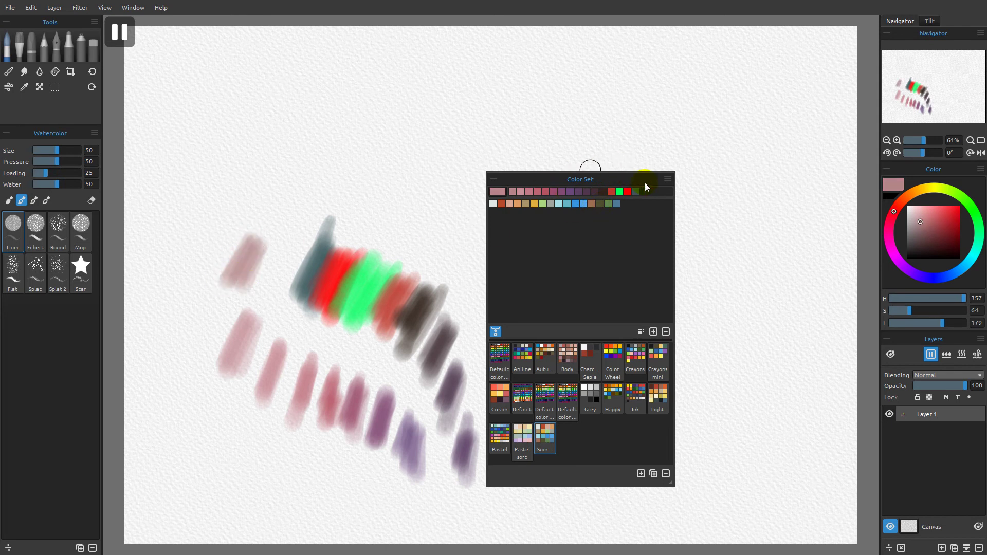
Paint grey-brown, grey, blue-grey and two light-blue strokes across the upper canvas.
{"action": "left_click", "coordinate": [608, 204]}
{"action": "mouse_move", "coordinate": [315, 176]}
{"action": "left_mouse_down"}
{"action": "mouse_move", "coordinate": [300, 235]}
{"action": "mouse_move", "coordinate": [282, 251]}
{"action": "left_mouse_up"}
{"action": "left_click", "coordinate": [611, 203]}
{"action": "left_click_drag", "start_coordinate": [273, 154], "coordinate": [250, 216]}
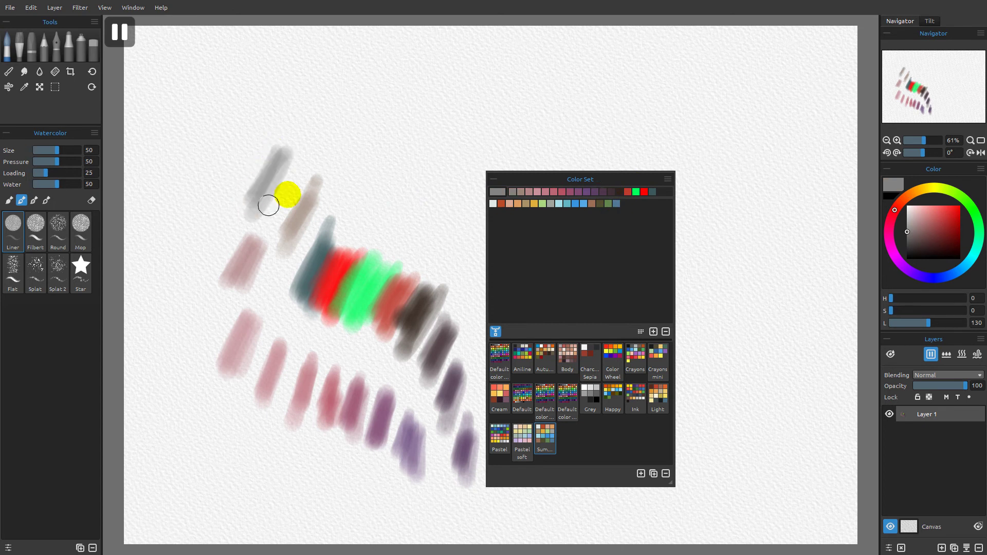
{"action": "left_click", "coordinate": [617, 194]}
{"action": "left_click_drag", "start_coordinate": [372, 121], "coordinate": [341, 203]}
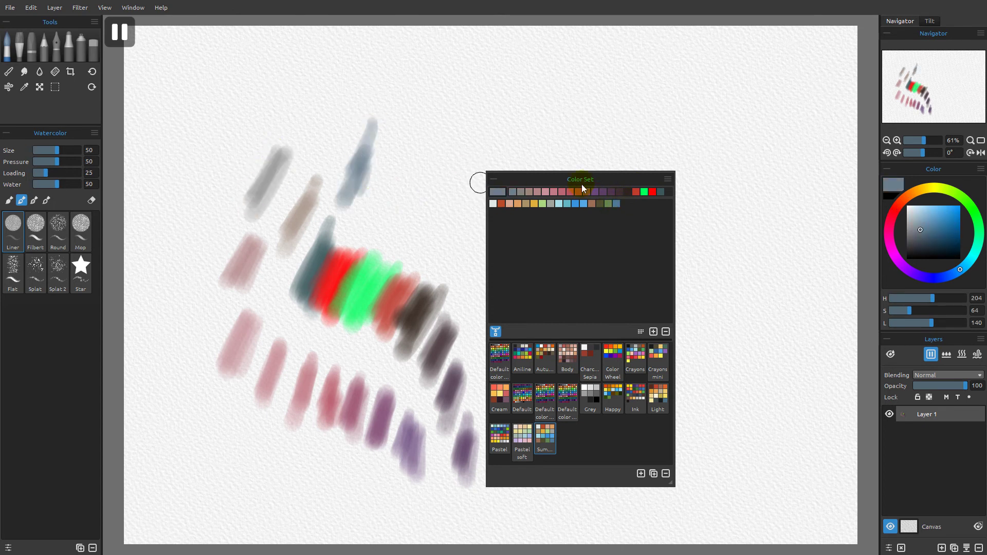
{"action": "left_click", "coordinate": [567, 204]}
{"action": "left_click_drag", "start_coordinate": [425, 150], "coordinate": [415, 226]}
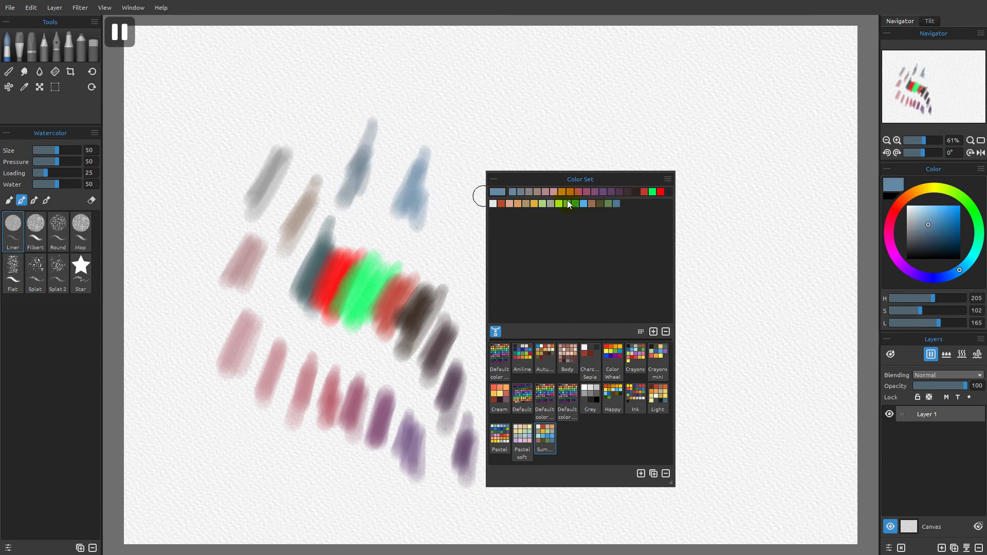
{"action": "left_click", "coordinate": [574, 204]}
{"action": "left_click_drag", "start_coordinate": [456, 159], "coordinate": [453, 247]}
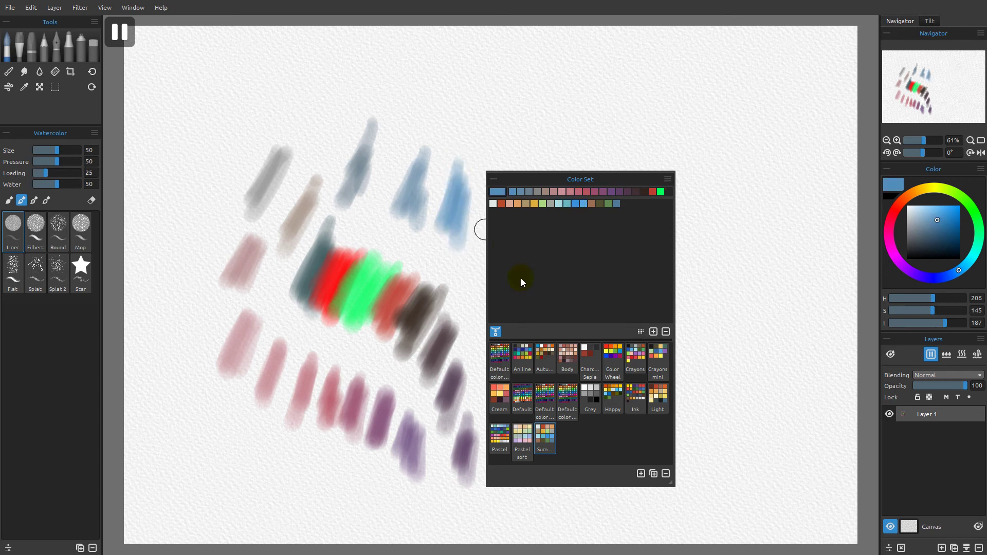
Add blue-grey, muted blue and mauve strokes at the upper left, then pick a reddish colour.
{"action": "left_click", "coordinate": [502, 203]}
{"action": "mouse_move", "coordinate": [366, 121]}
{"action": "left_mouse_down"}
{"action": "mouse_move", "coordinate": [354, 103]}
{"action": "mouse_move", "coordinate": [330, 174]}
{"action": "left_mouse_up"}
{"action": "left_click", "coordinate": [498, 191]}
{"action": "mouse_move", "coordinate": [335, 80]}
{"action": "left_mouse_down"}
{"action": "mouse_move", "coordinate": [321, 127]}
{"action": "mouse_move", "coordinate": [346, 136]}
{"action": "left_mouse_up"}
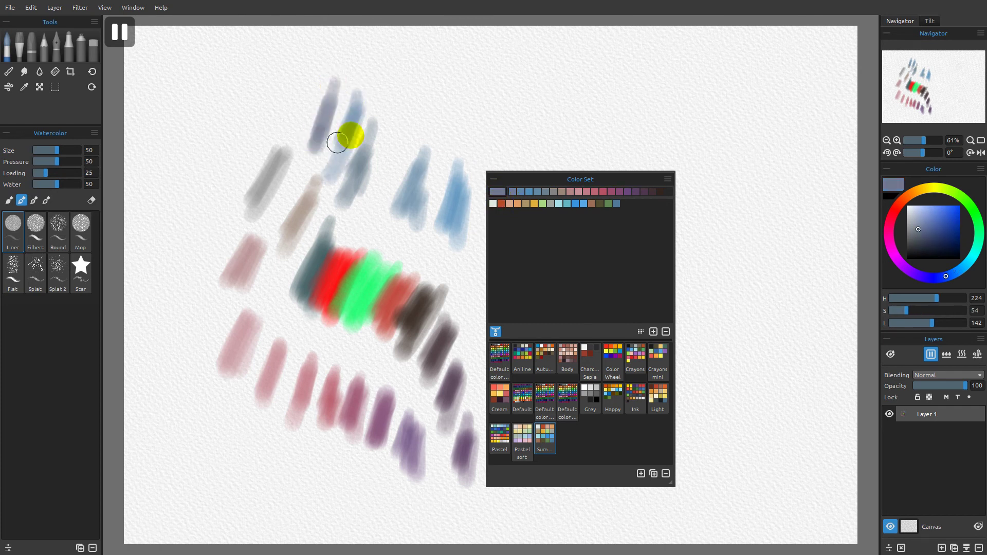
{"action": "mouse_move", "coordinate": [286, 94]}
{"action": "left_mouse_down"}
{"action": "mouse_move", "coordinate": [286, 122]}
{"action": "mouse_move", "coordinate": [262, 103]}
{"action": "mouse_move", "coordinate": [228, 165]}
{"action": "left_mouse_up"}
{"action": "left_click", "coordinate": [501, 203]}
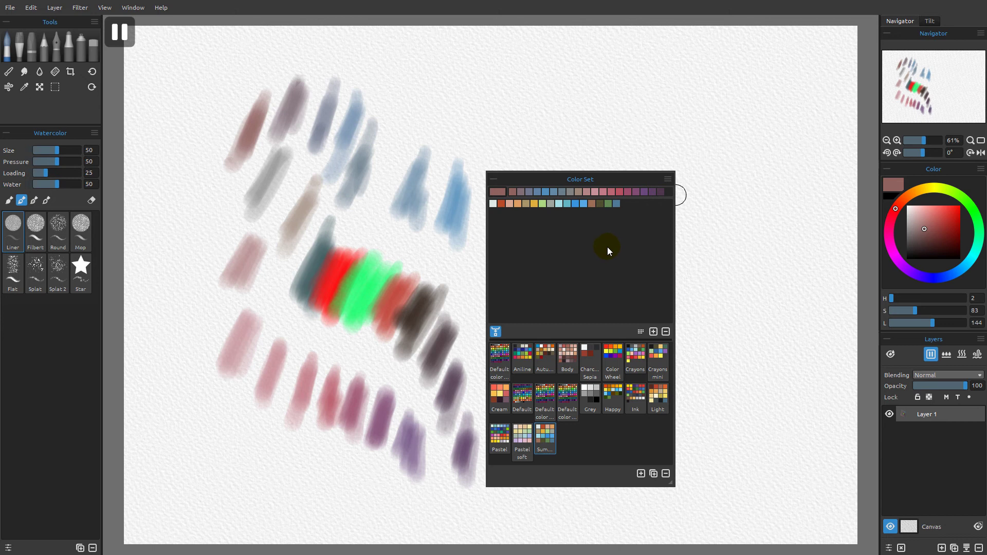
Use the Color Set menu's Create Color Set from Last Used Colors command.
{"action": "left_click", "coordinate": [667, 179]}
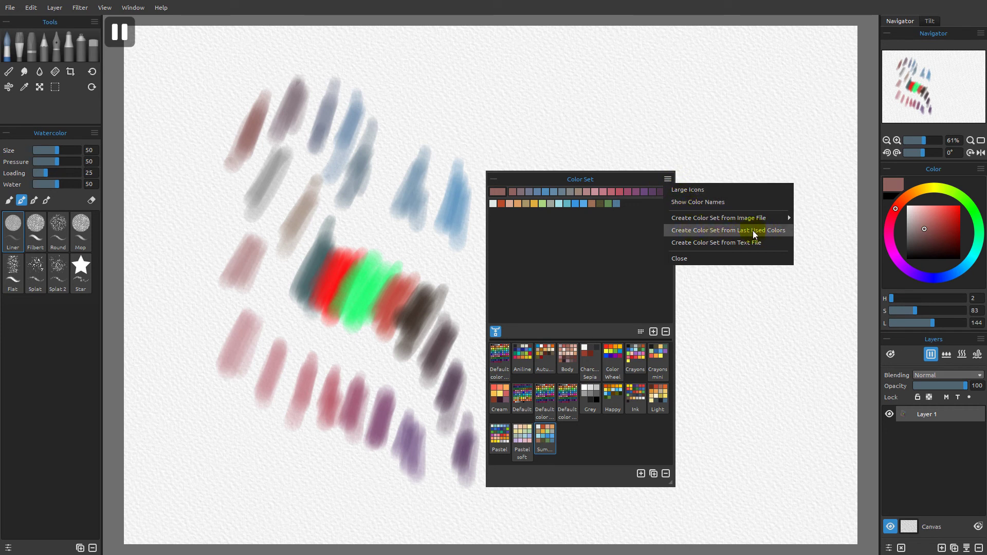
{"action": "left_click", "coordinate": [738, 229]}
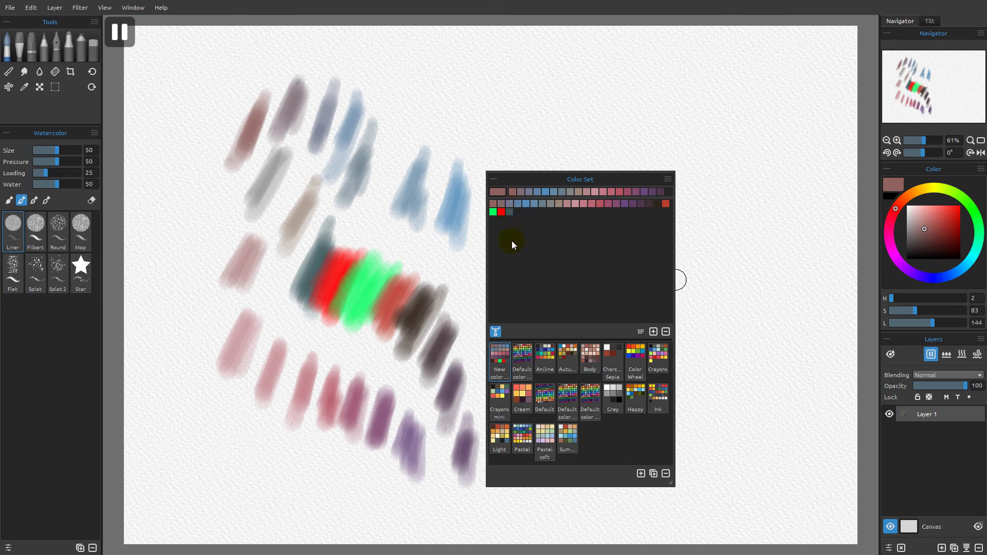
Pick pure red from the new colour set and paint a short stroke above the blue strokes.
{"action": "left_click", "coordinate": [495, 332]}
{"action": "left_click", "coordinate": [501, 212]}
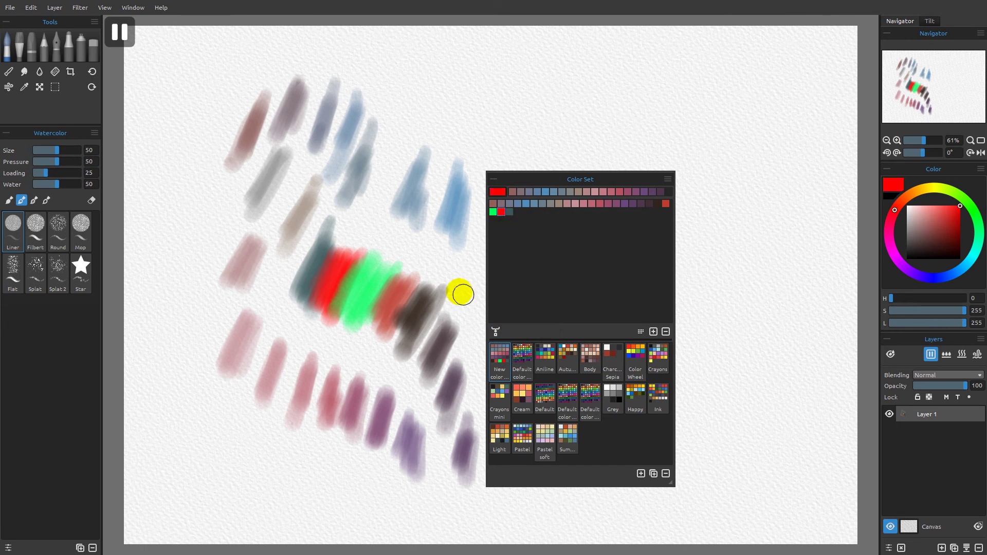
{"action": "left_click_drag", "start_coordinate": [427, 108], "coordinate": [418, 110]}
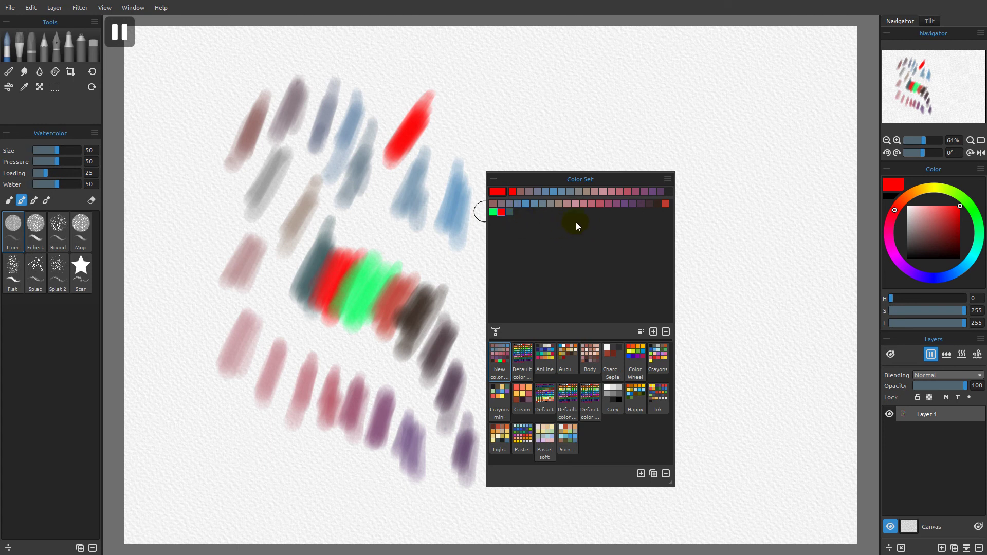
{"action": "left_click", "coordinate": [668, 178]}
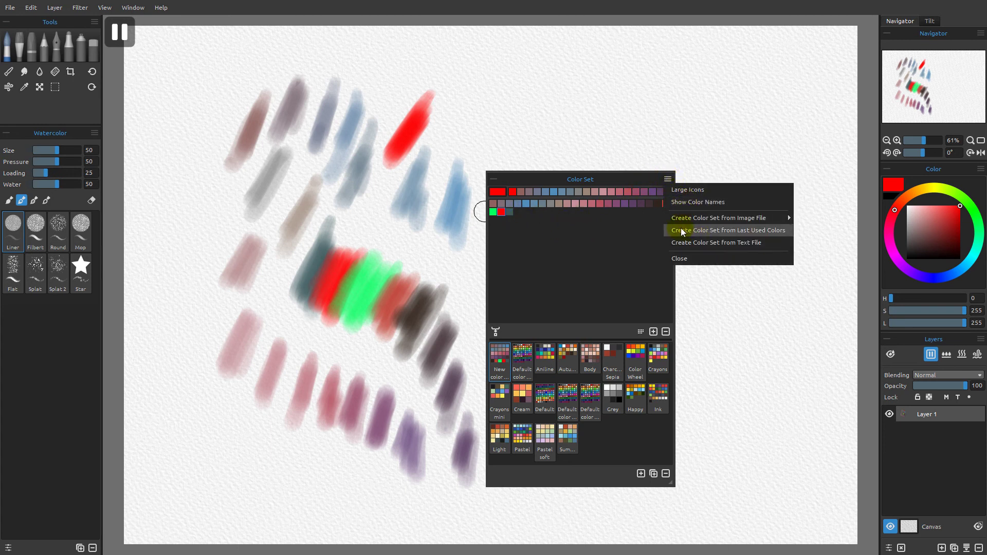
{"action": "left_click", "coordinate": [624, 177]}
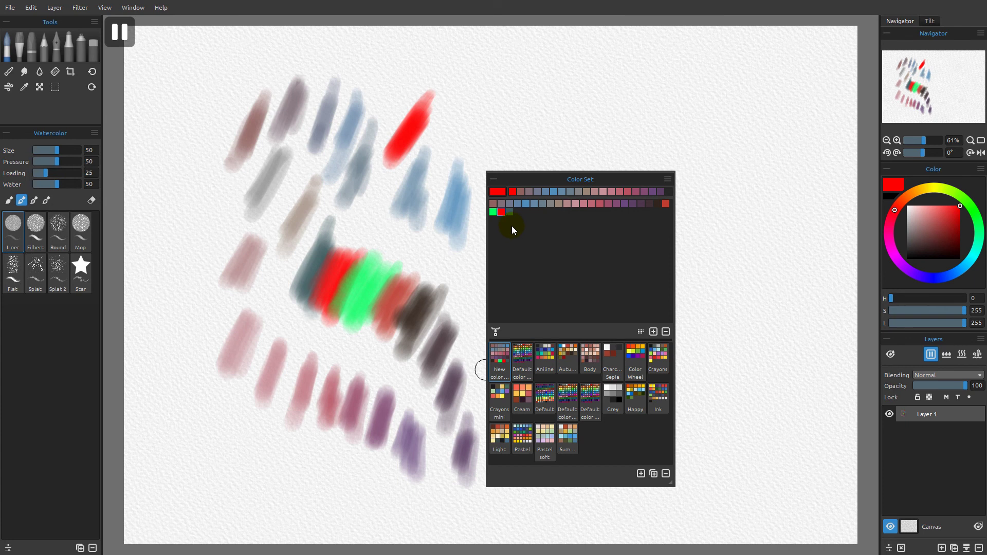
Set a deeper, less saturated blue on the colour wheel and add it as a swatch.
{"action": "left_click", "coordinate": [947, 277]}
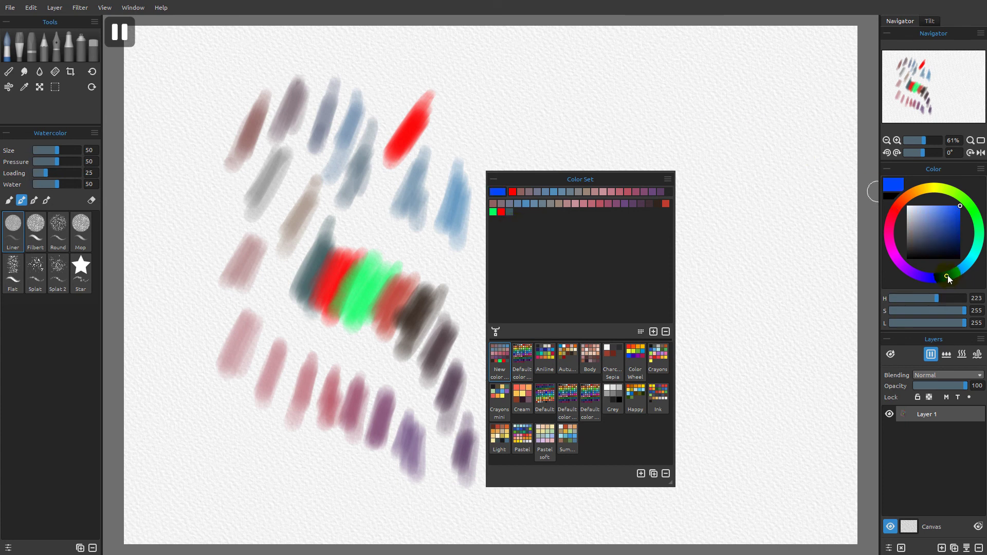
{"action": "left_click", "coordinate": [942, 225]}
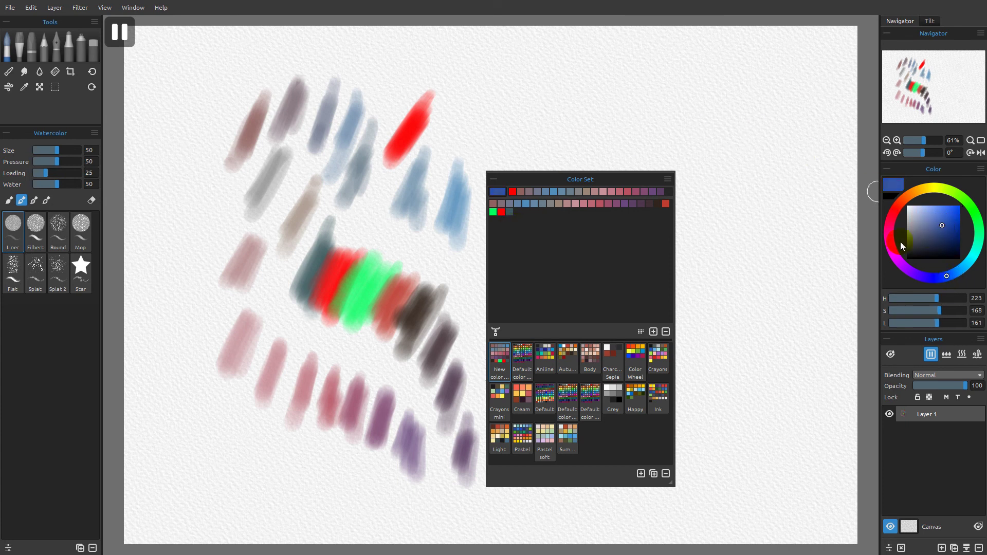
{"action": "left_click", "coordinate": [654, 331]}
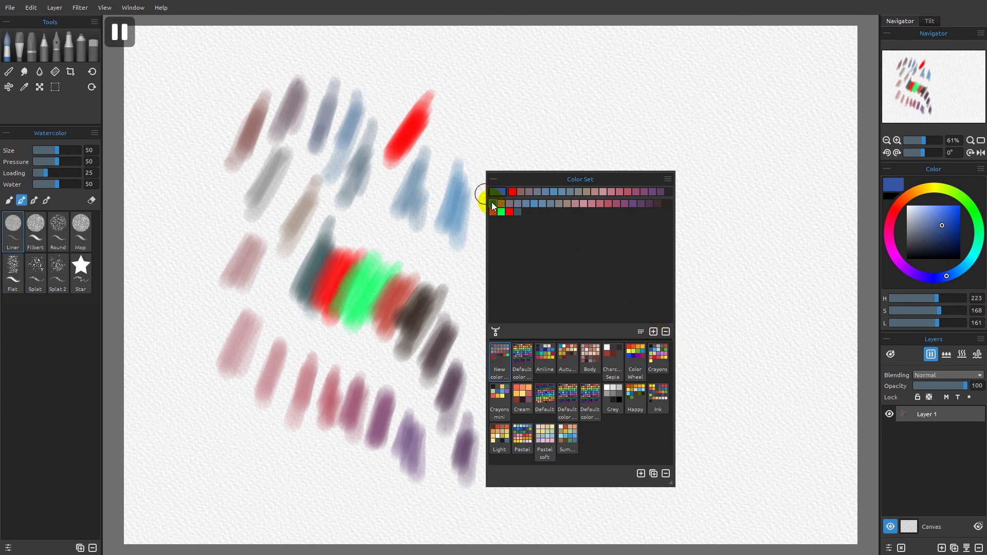
Set a bright orange-red at H 16 and add it as a swatch, then select it.
{"action": "left_click", "coordinate": [903, 201]}
{"action": "left_click_drag", "start_coordinate": [914, 212], "coordinate": [966, 198]}
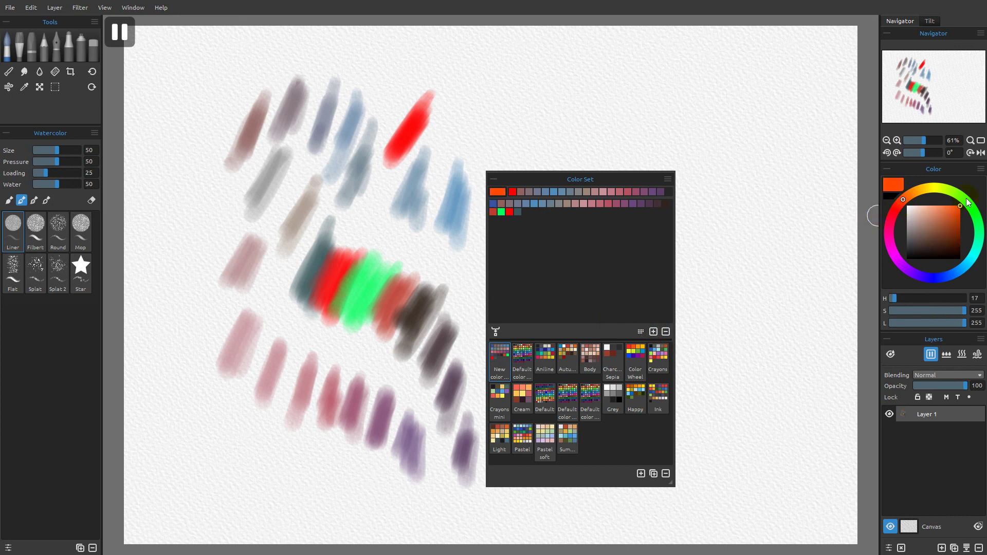
{"action": "left_click", "coordinate": [653, 332]}
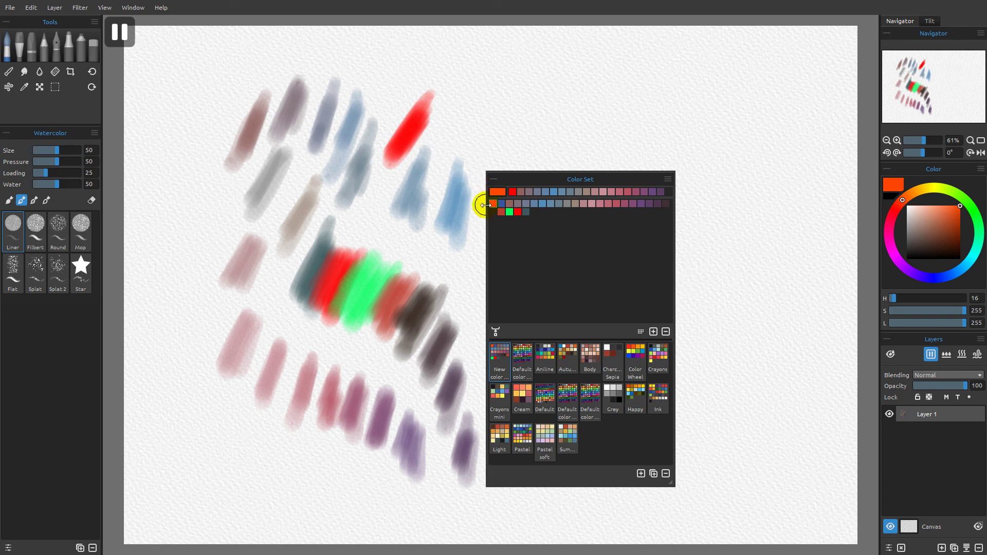
{"action": "left_click", "coordinate": [495, 205]}
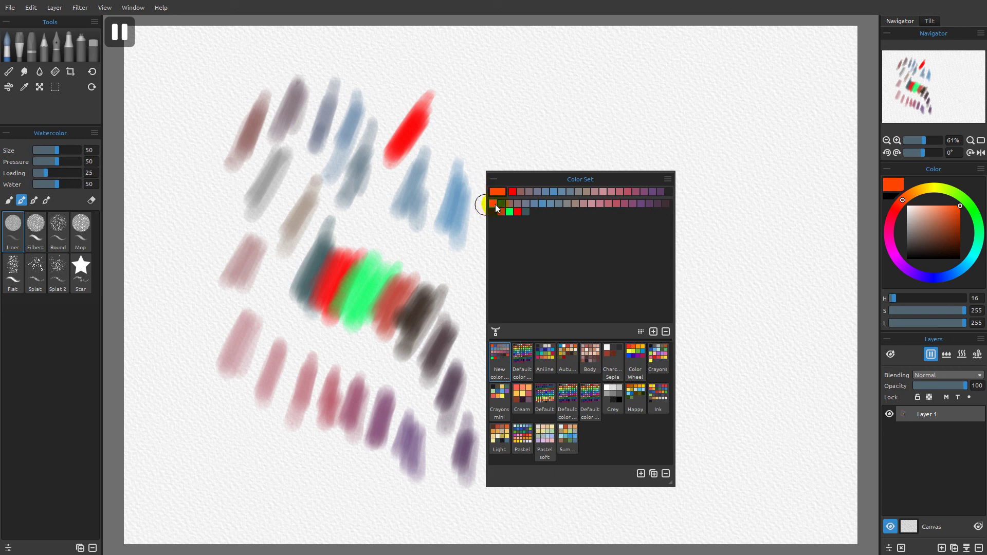
Delete the orange swatch with the − button, then toggle sorting on and off to keep the order.
{"action": "left_click", "coordinate": [665, 332]}
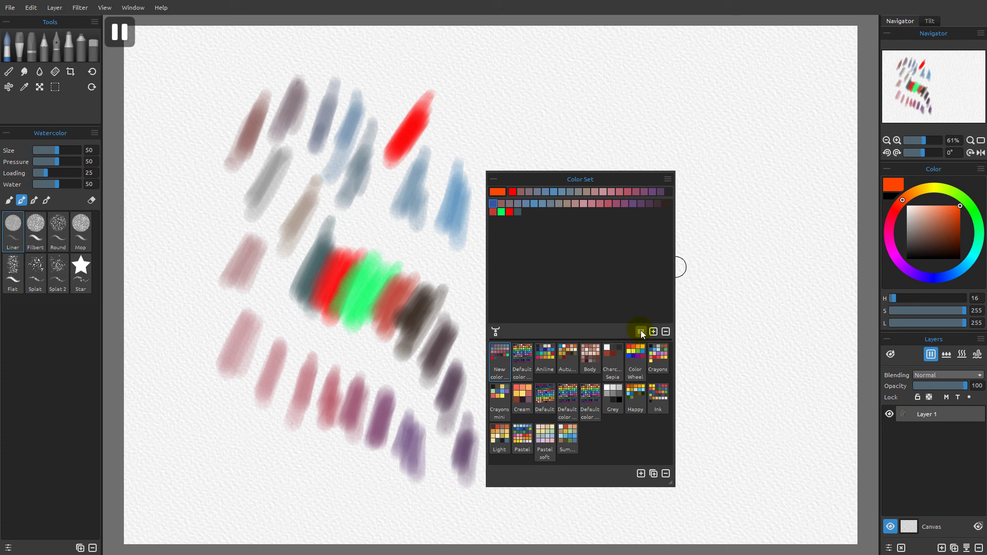
{"action": "left_click", "coordinate": [641, 331]}
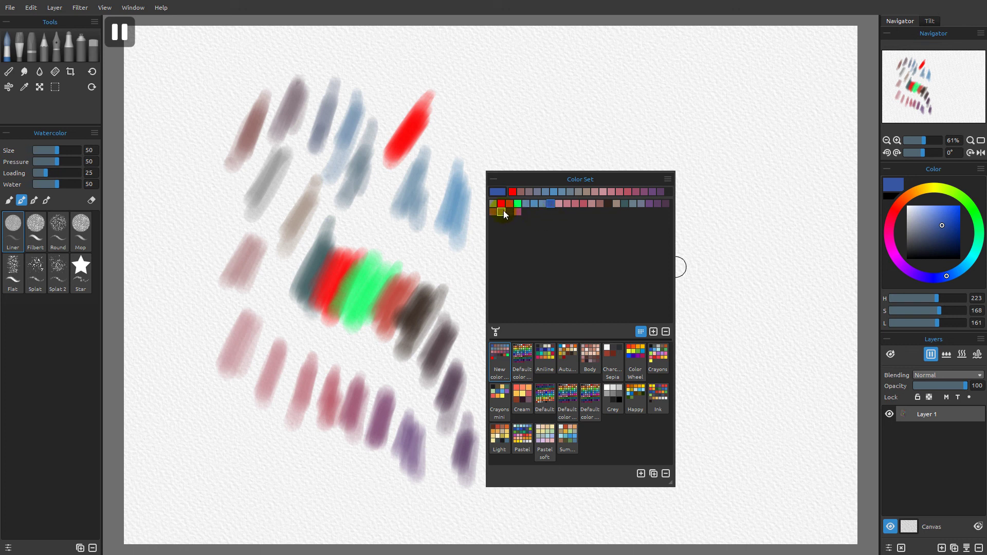
{"action": "left_click", "coordinate": [636, 332]}
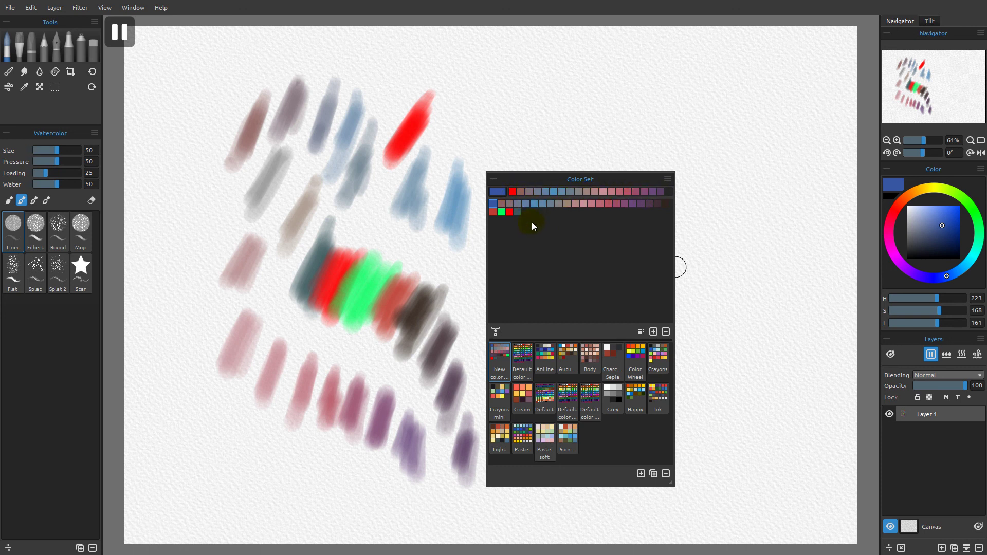
Dock the Color Set panel as a tab alongside the Color panel.
{"action": "left_click", "coordinate": [664, 178]}
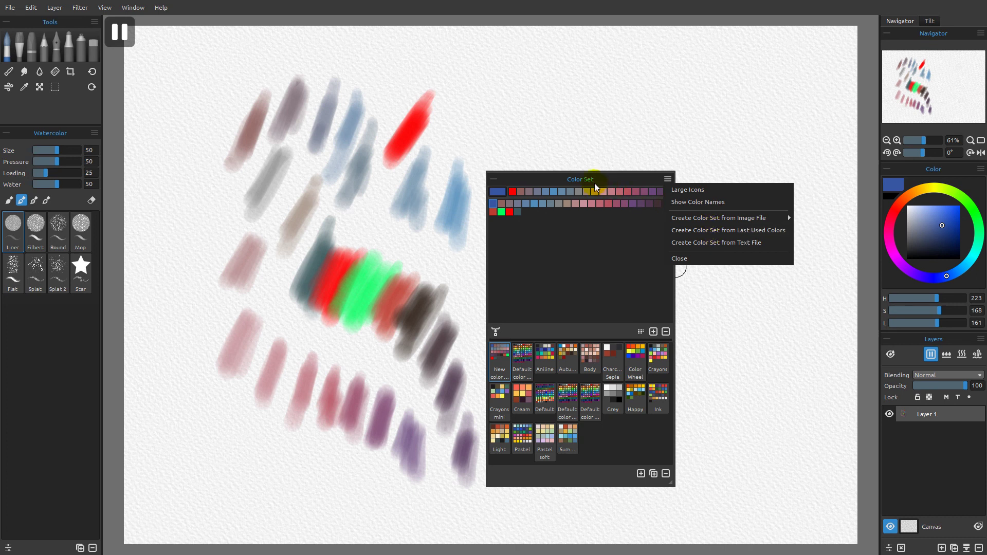
{"action": "left_click", "coordinate": [579, 177]}
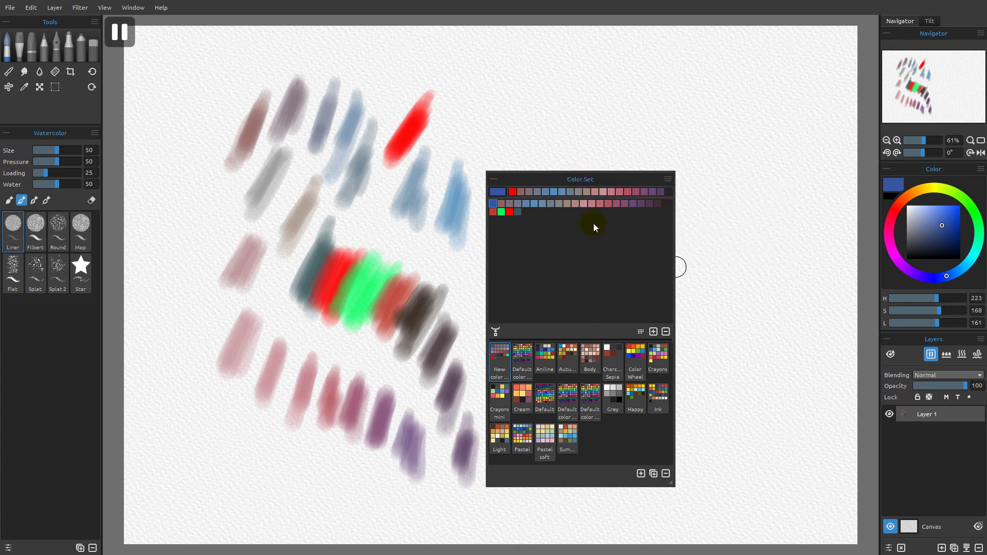
{"action": "left_click_drag", "start_coordinate": [579, 178], "coordinate": [905, 200]}
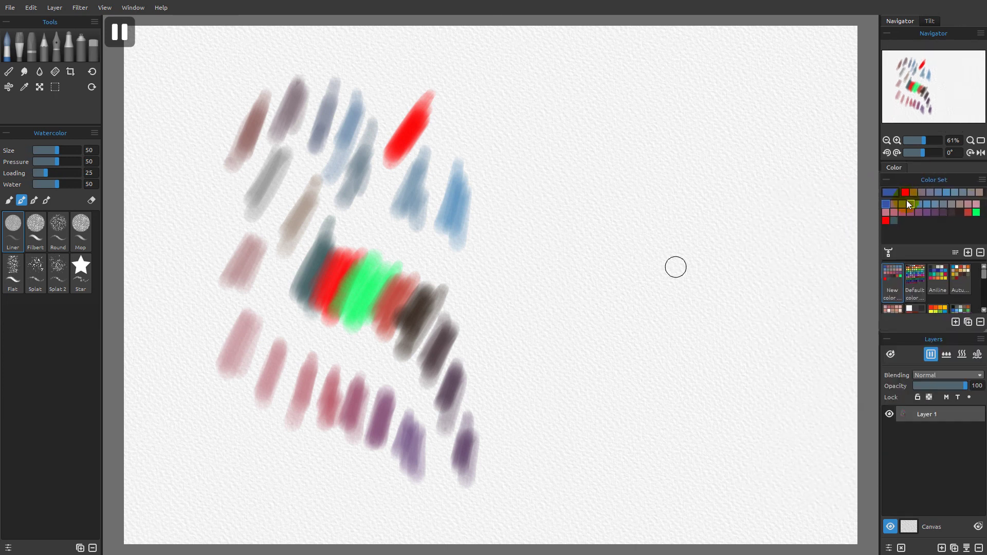
Move the Color tab ahead of Color Set and return to the colour wheel view.
{"action": "left_click_drag", "start_coordinate": [931, 169], "coordinate": [895, 166]}
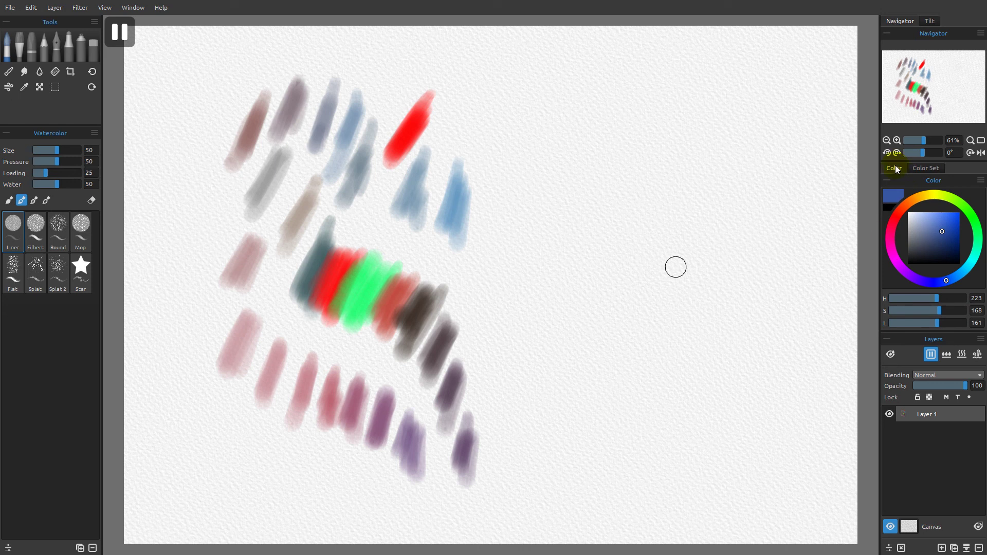
{"action": "left_click", "coordinate": [923, 168]}
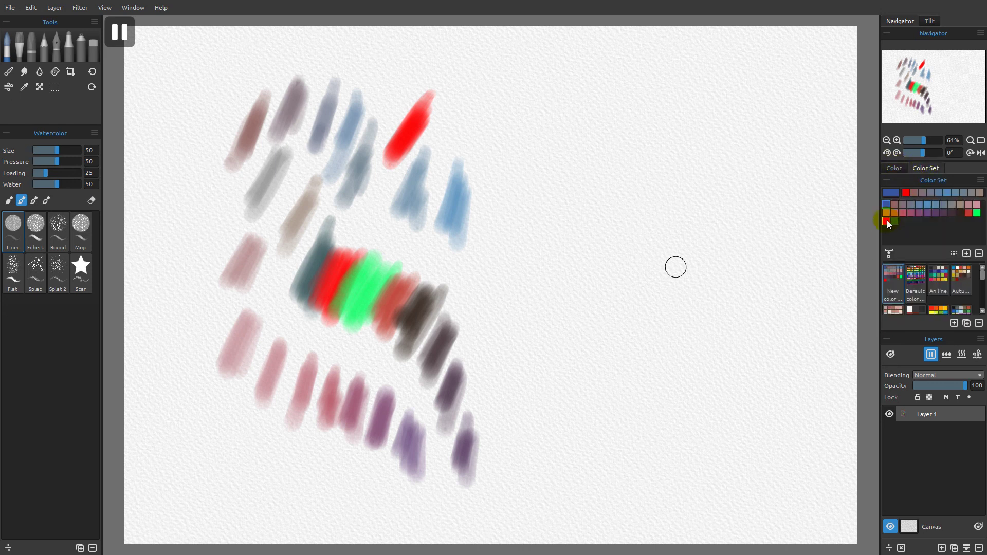
{"action": "left_click", "coordinate": [895, 167]}
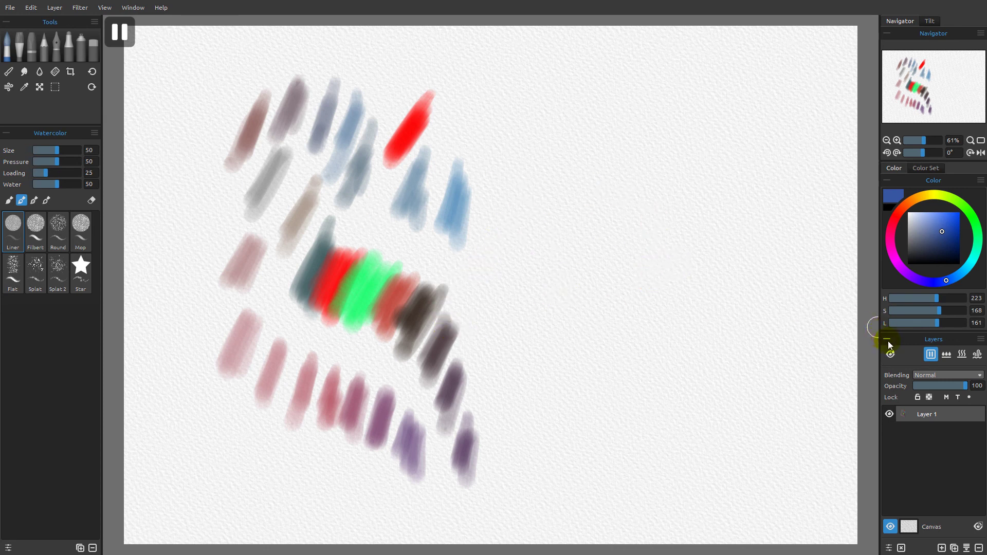
Resume paint drying in the Layers panel, then clear all watercolour test strokes from the layer.
{"action": "left_click", "coordinate": [931, 354]}
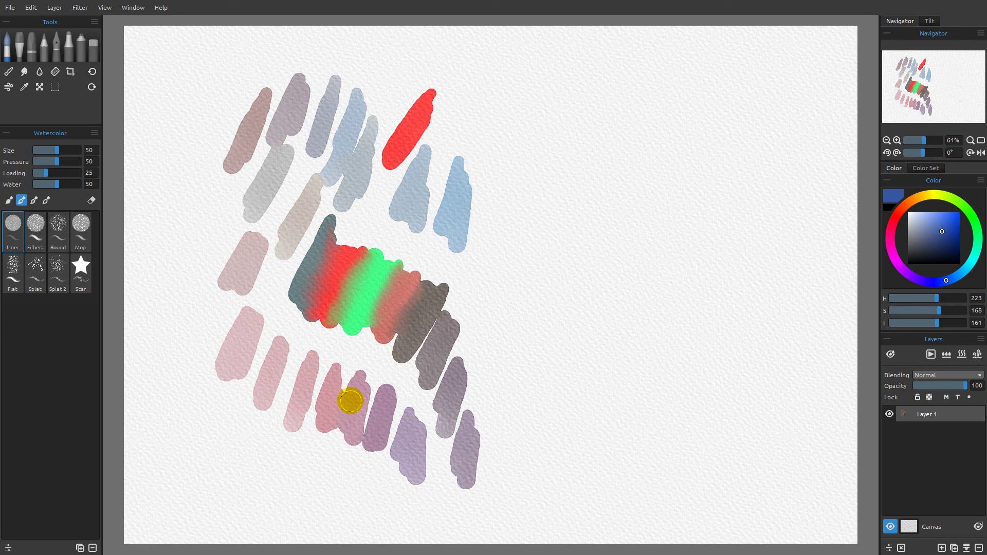
{"action": "left_click", "coordinate": [902, 547]}
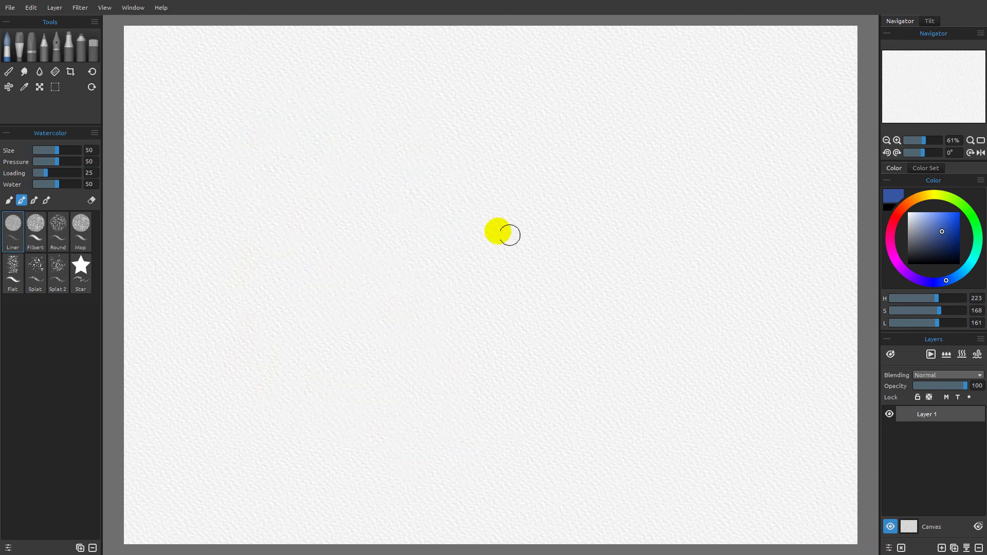